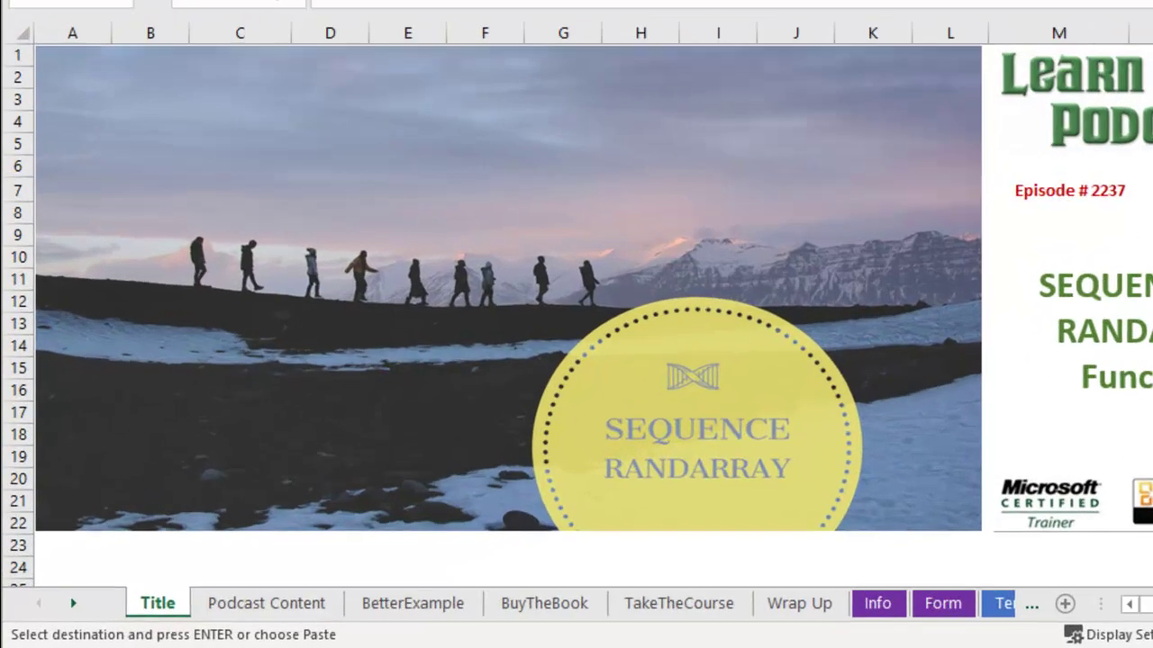
On the Podcast Content sheet, enter =SEQUENCE(10) in cell B3 to generate ten sequential numbers.
click(194, 617)
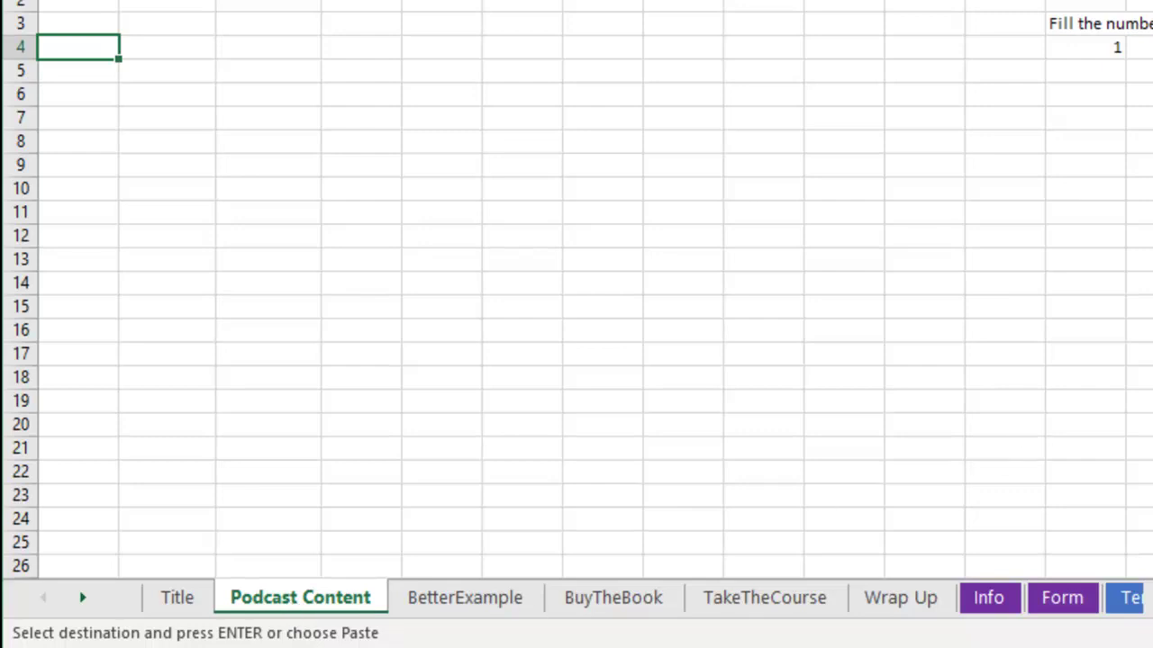
click(166, 27)
text(=seq)
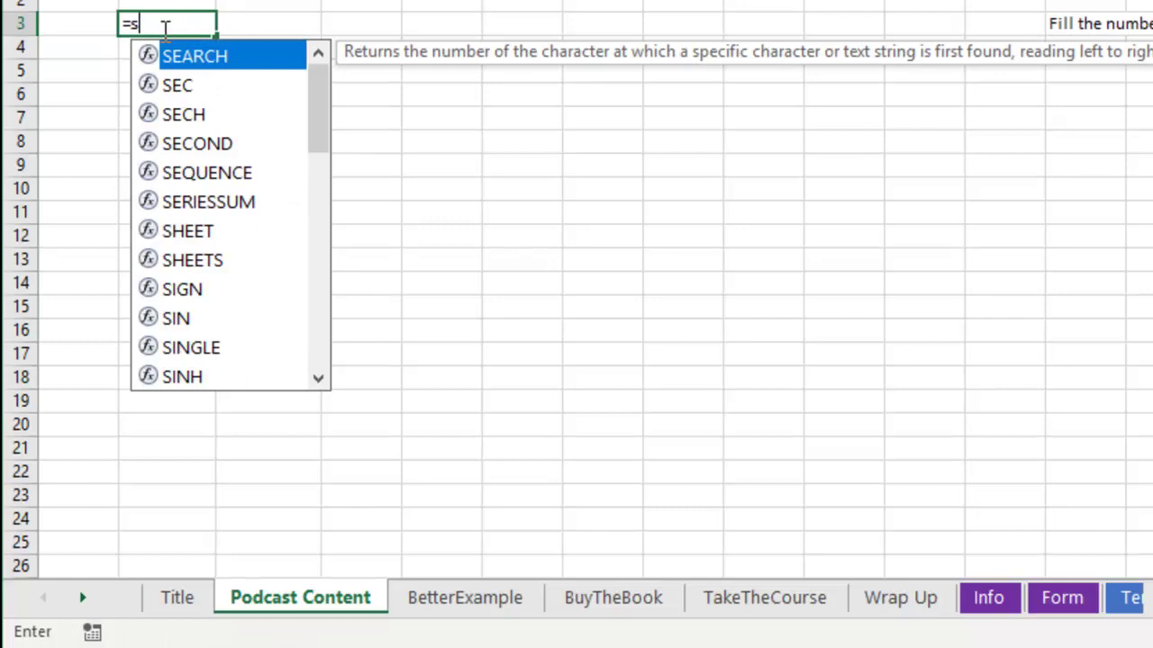
key(Tab)
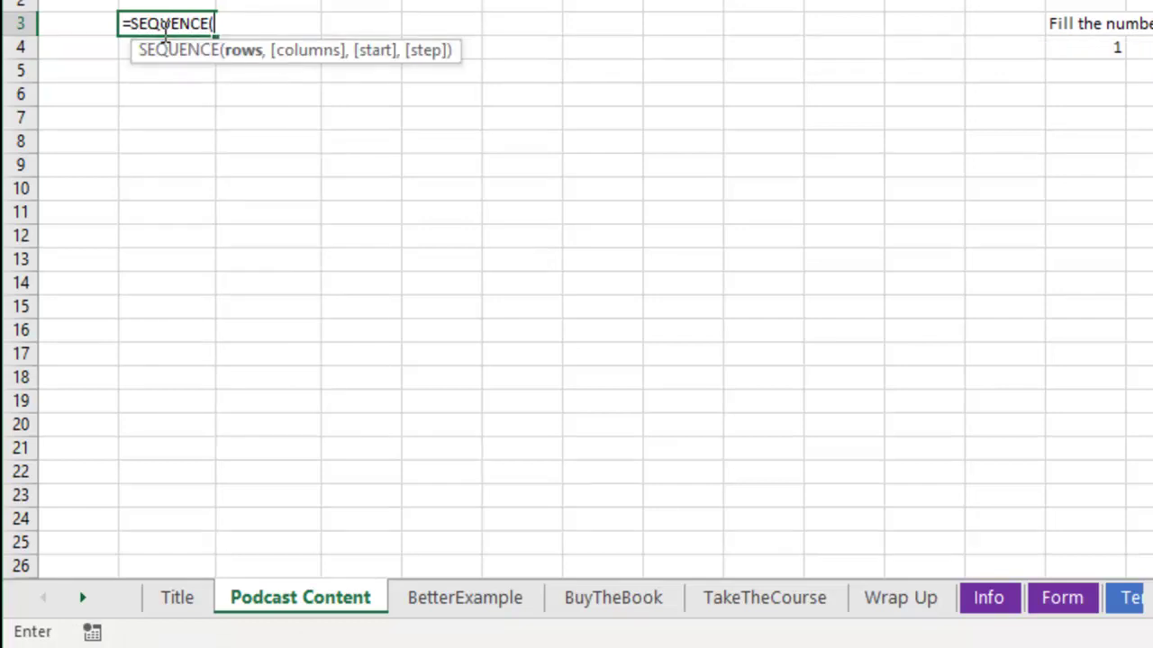
text(10))
key(Return)
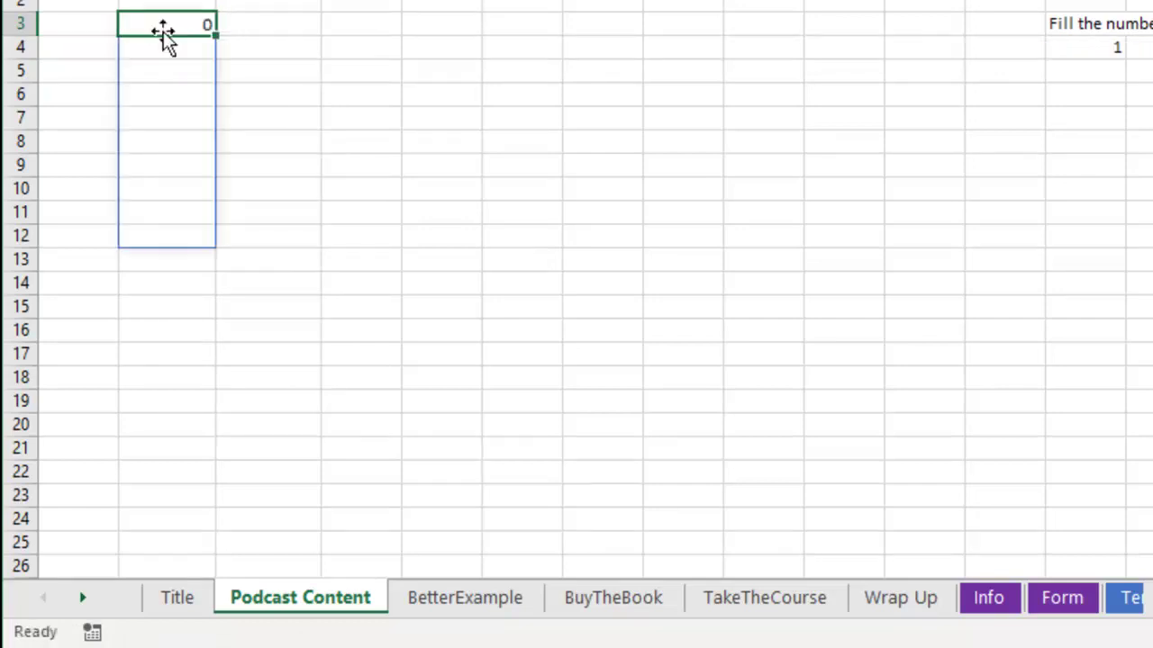
Extend the formula in B3 to =SEQUENCE(10,3) so the numbers span three columns.
key(Up)
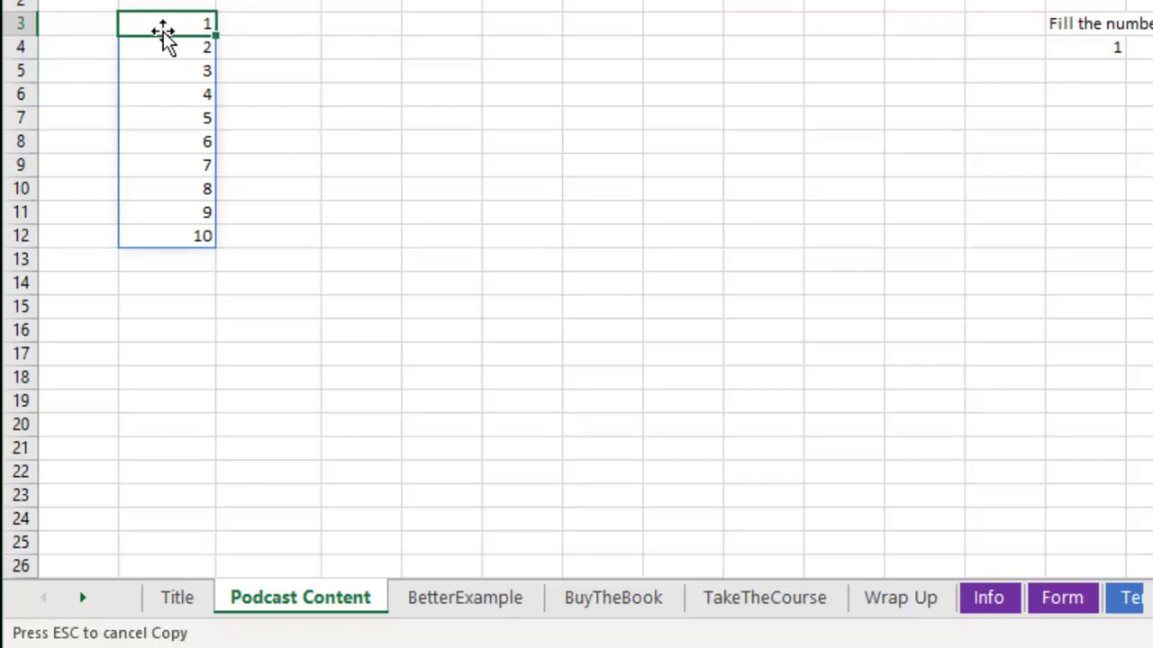
key(F2)
key(BackSpace)
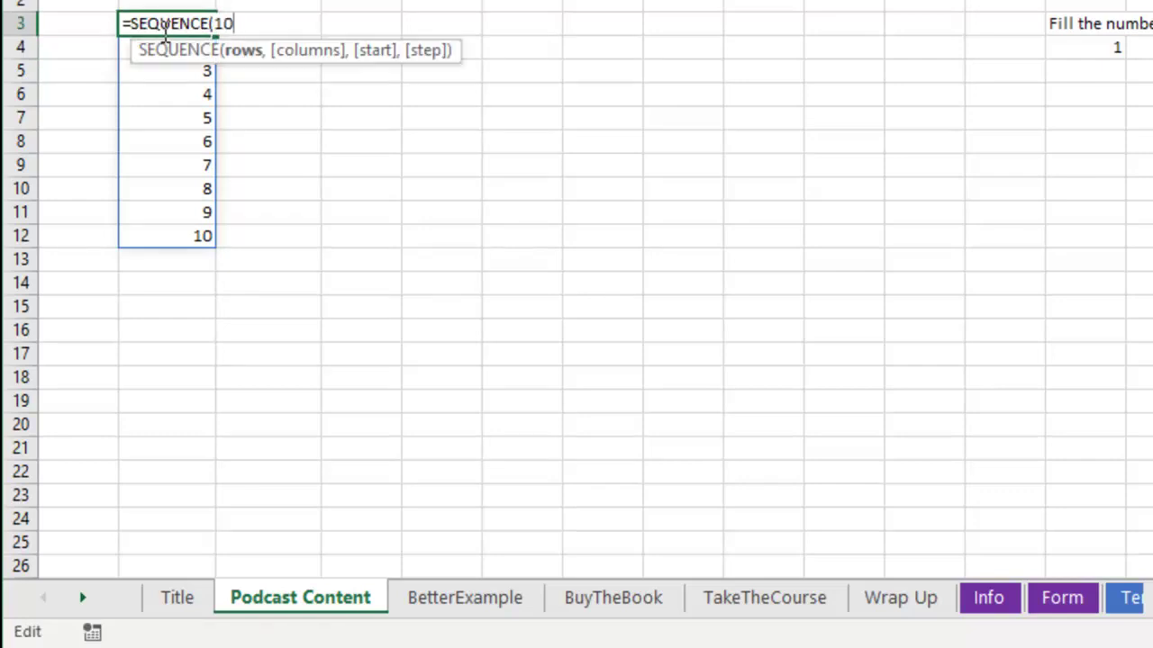
text(,3)
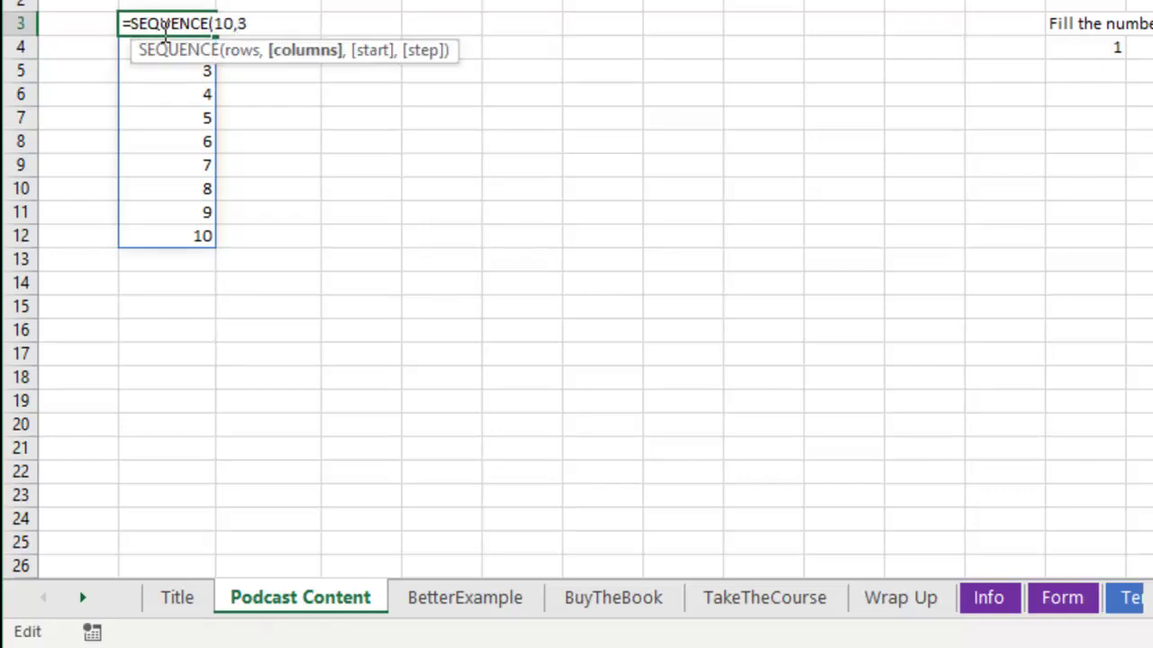
text())
key(Return)
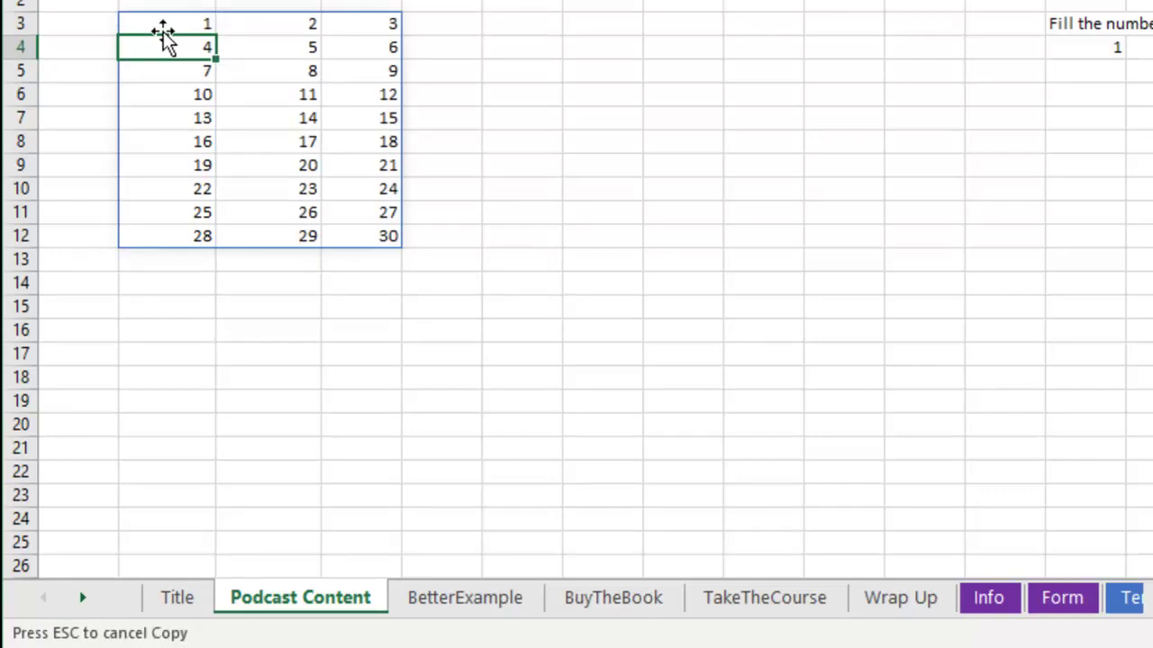
Add a start of 3 and a step of 9 to the formula in B3, making it =SEQUENCE(10,3,3,9).
key(Up)
key(F2)
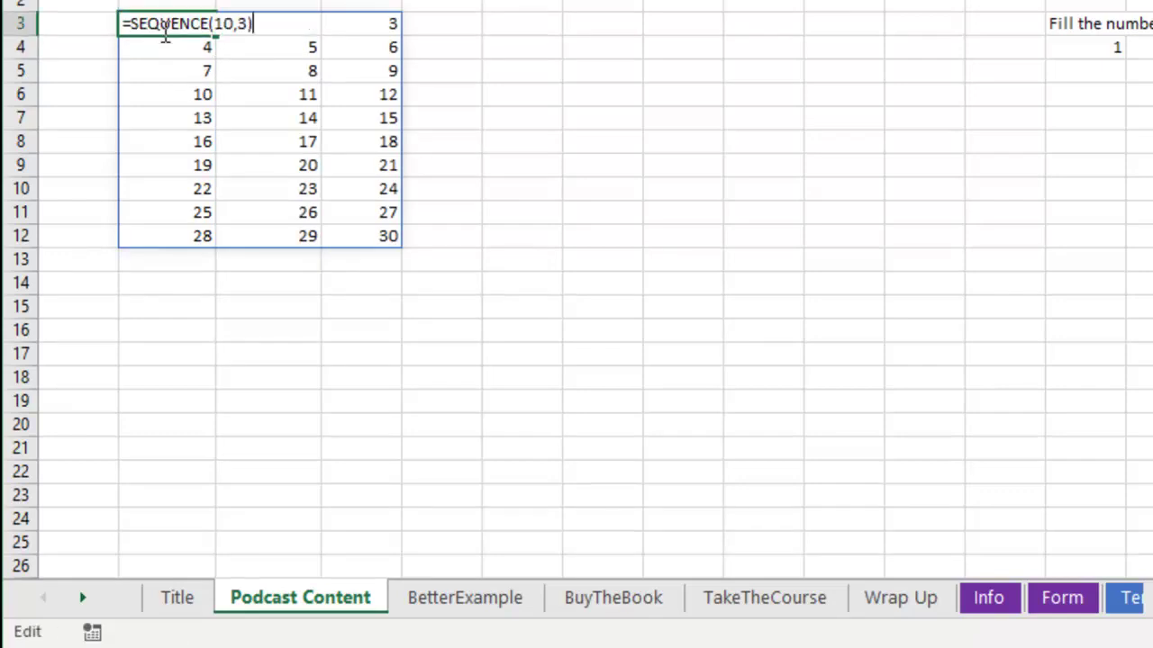
key(BackSpace)
text(,)
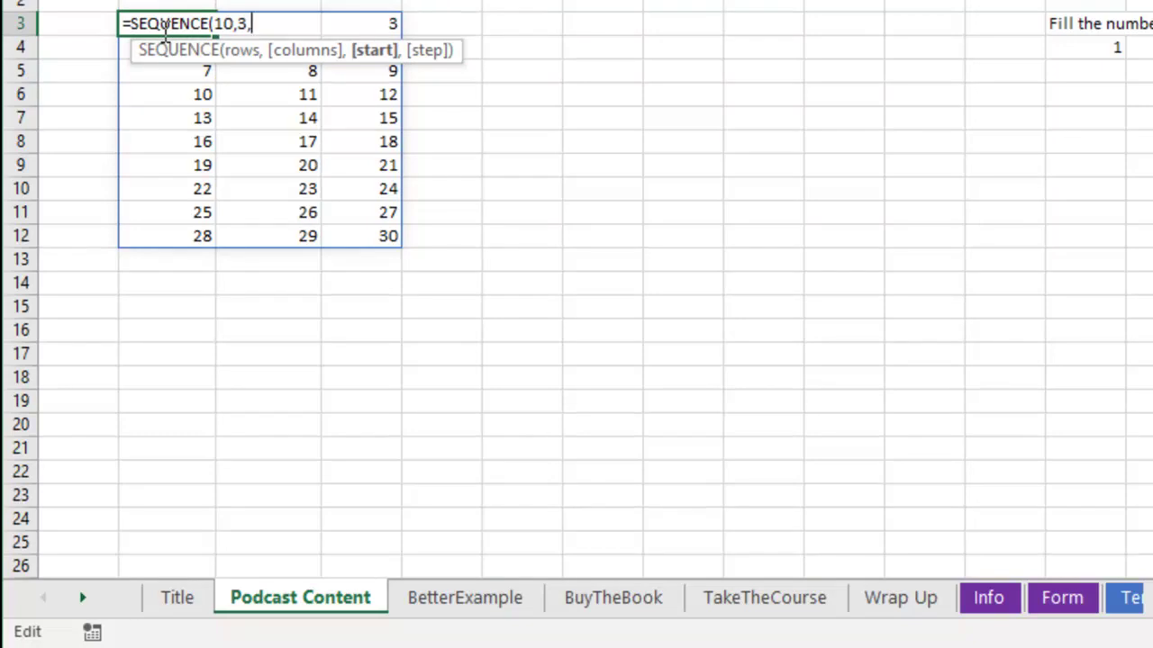
text(3,)
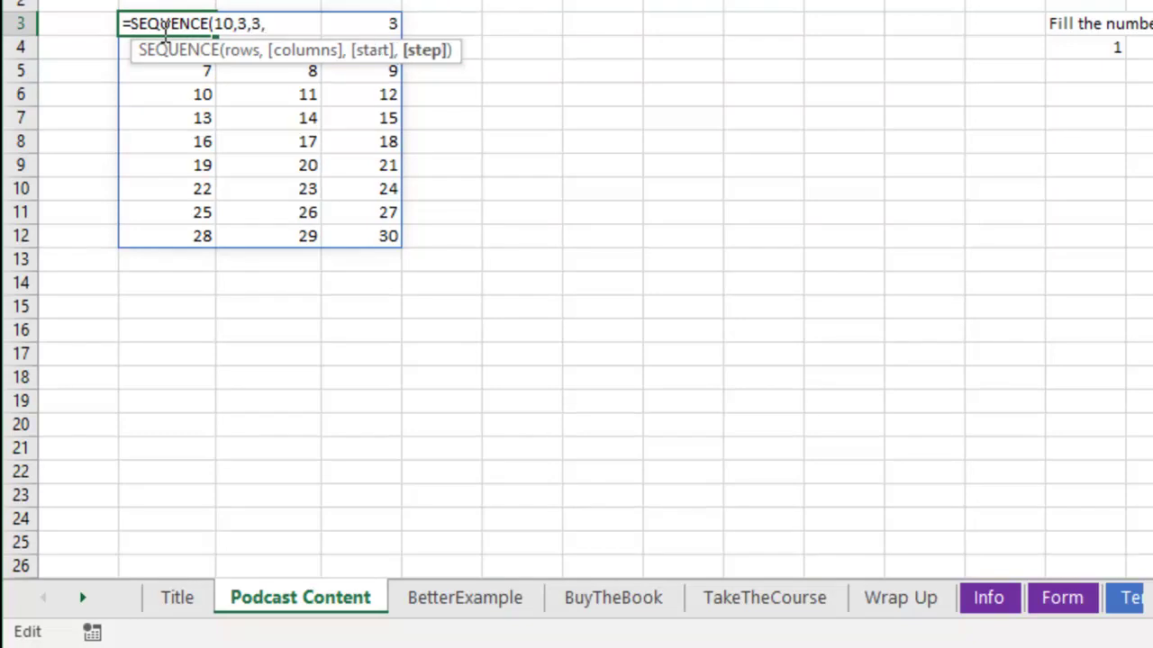
text(9))
key(Return)
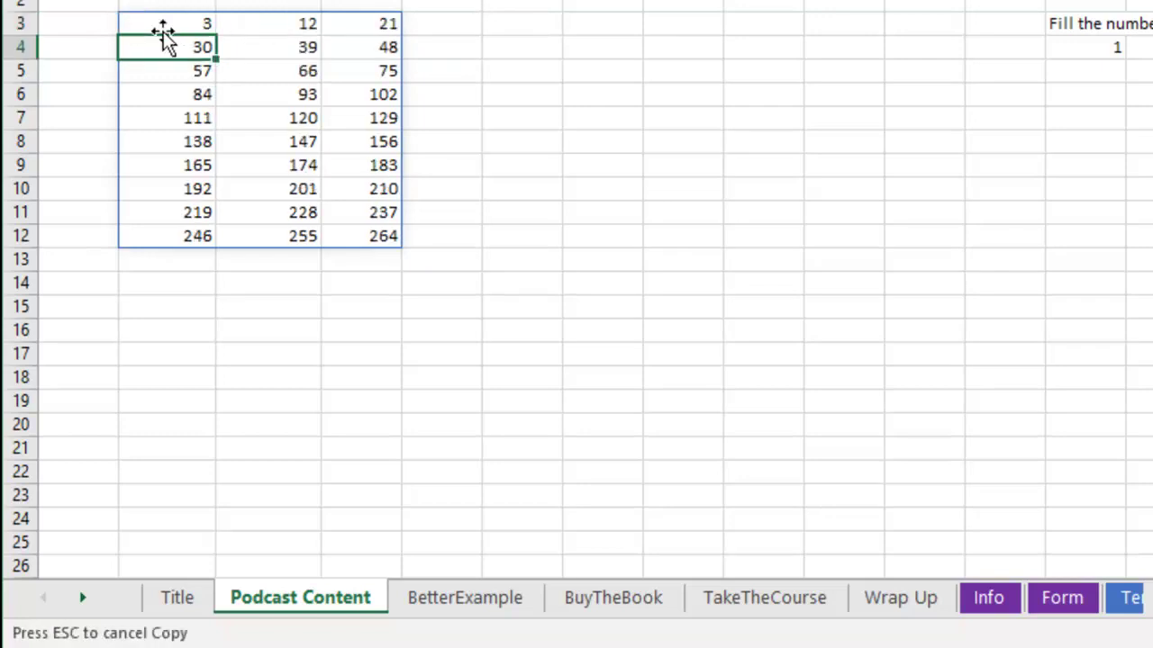
Enter =RANDARRAY(10) in cell F3 to generate a column of ten random numbers.
key(Right)
key(Right)
key(Up)
key(Right)
key(Right)
key(Right)
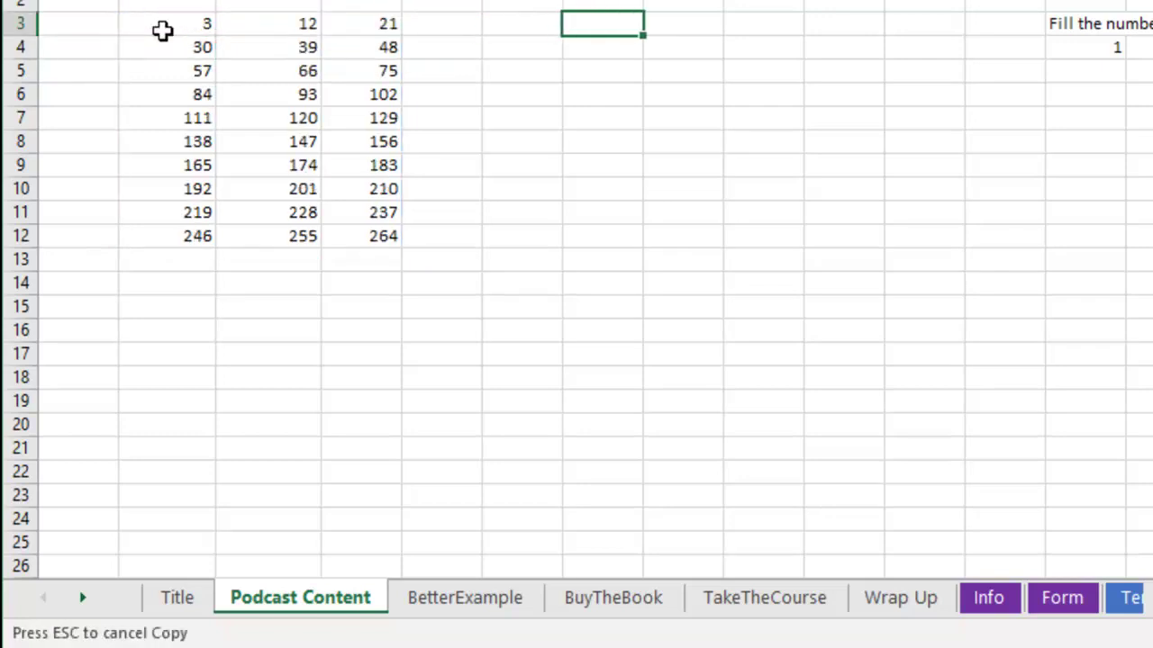
key(Left)
text(=rand)
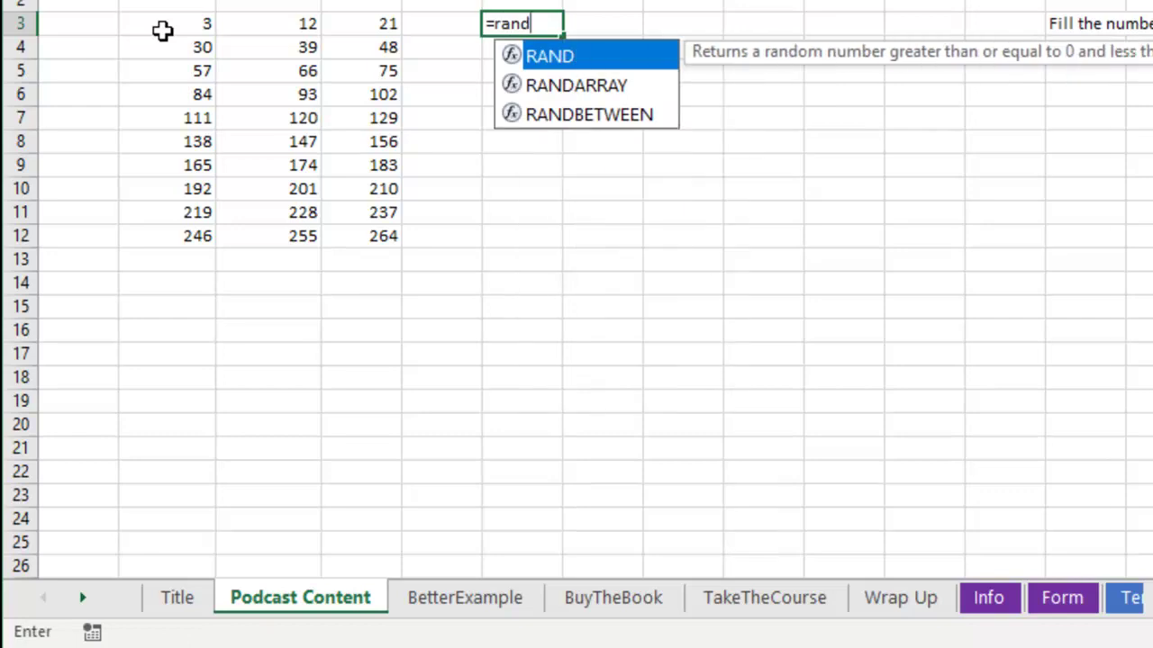
key(Down)
key(Tab)
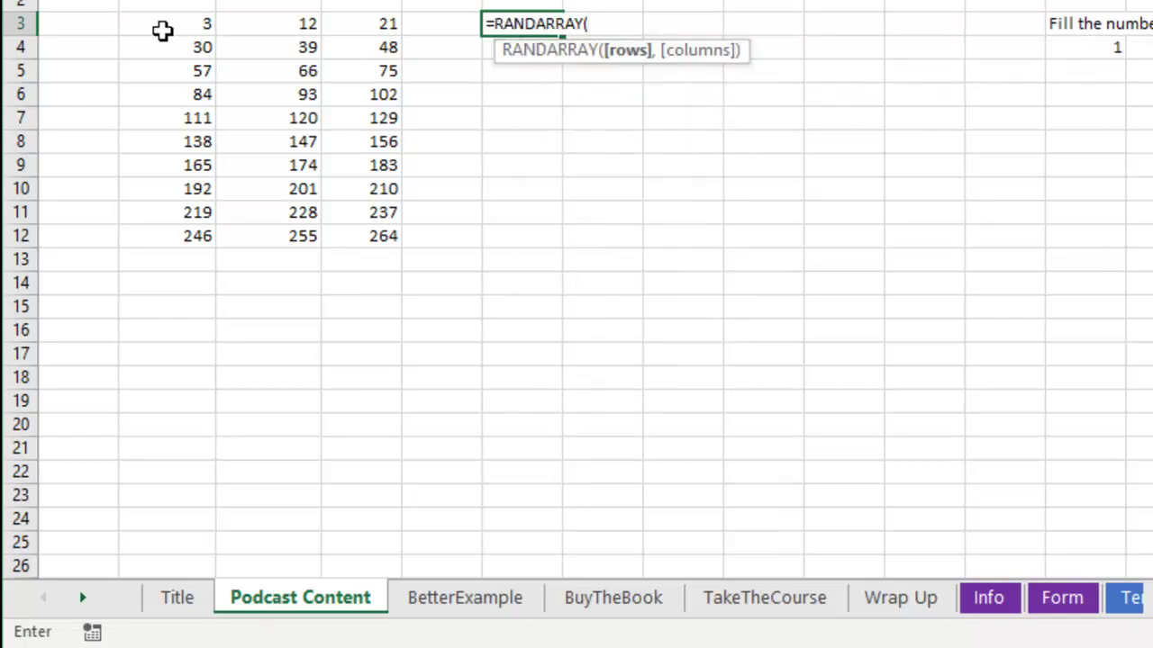
text(10))
key(Return)
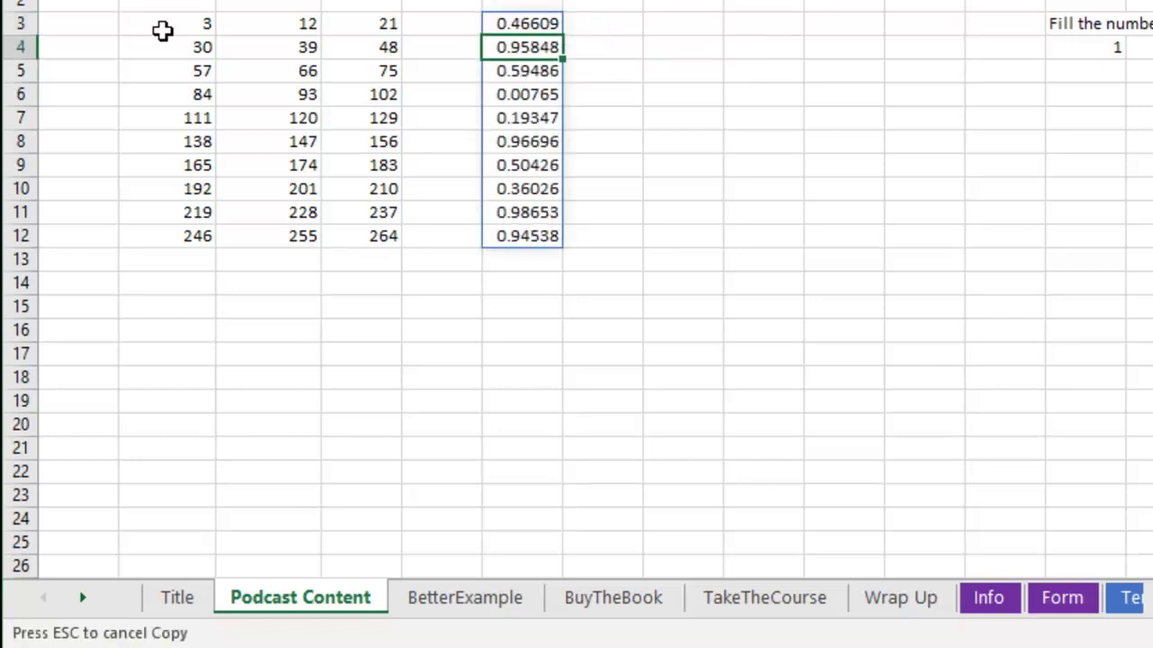
Extend the formula in F3 to RANDARRAY(10,3) to generate three columns of random numbers.
key(Up)
key(F2)
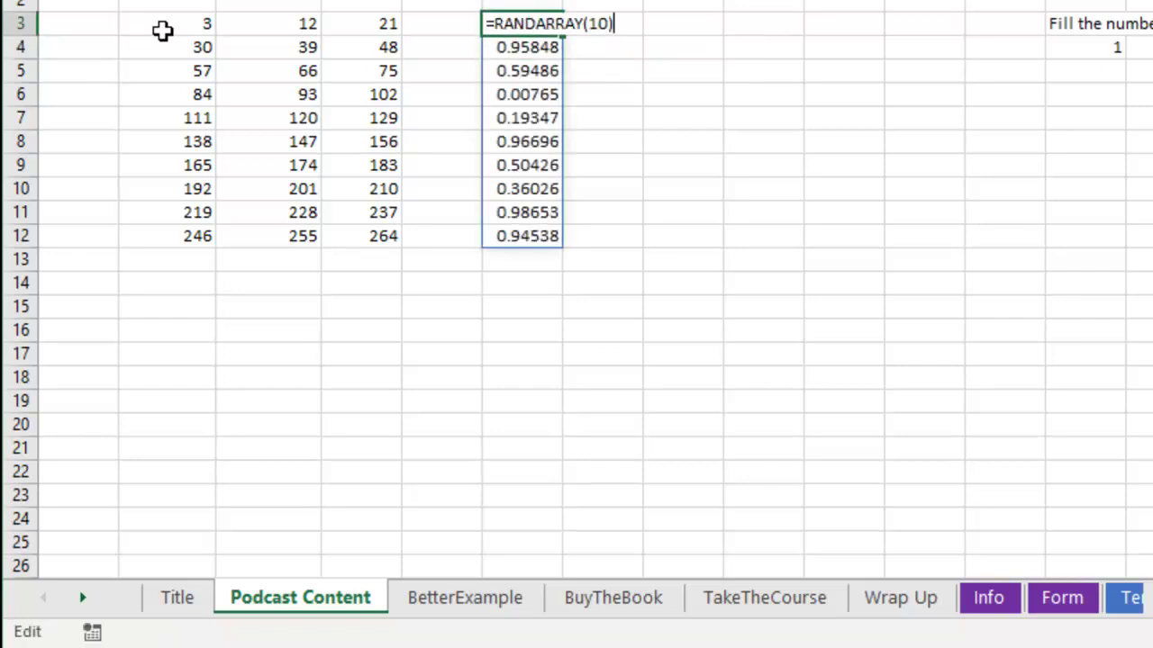
key(BackSpace)
text(,)
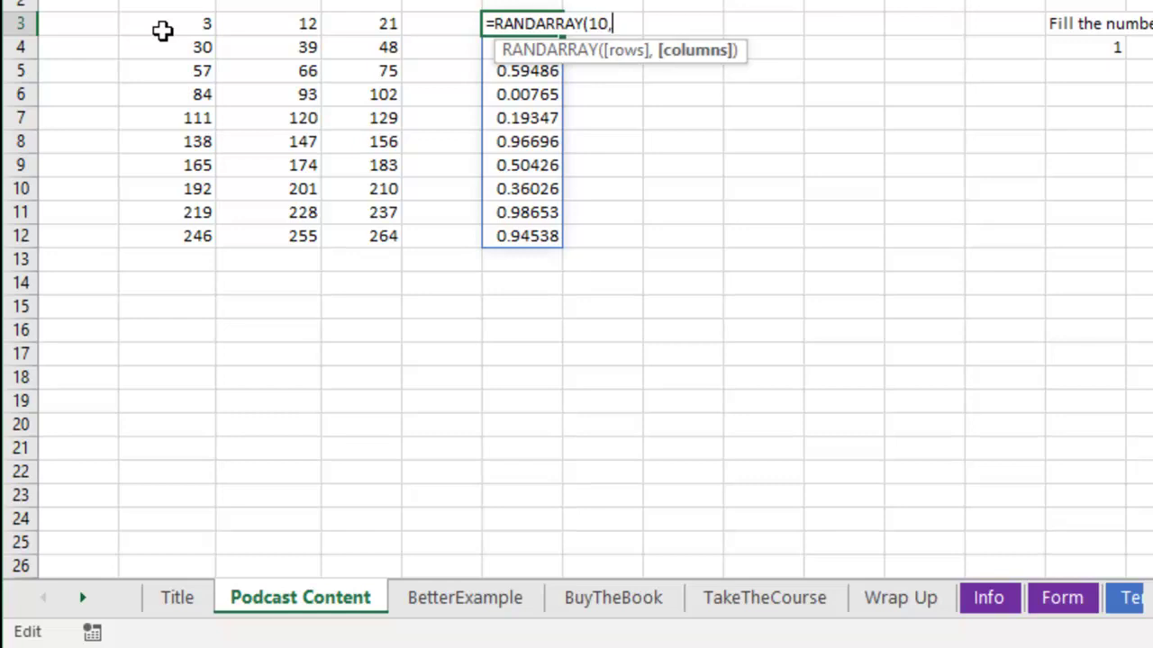
text(3)
key(Return)
key(ctrl+c)
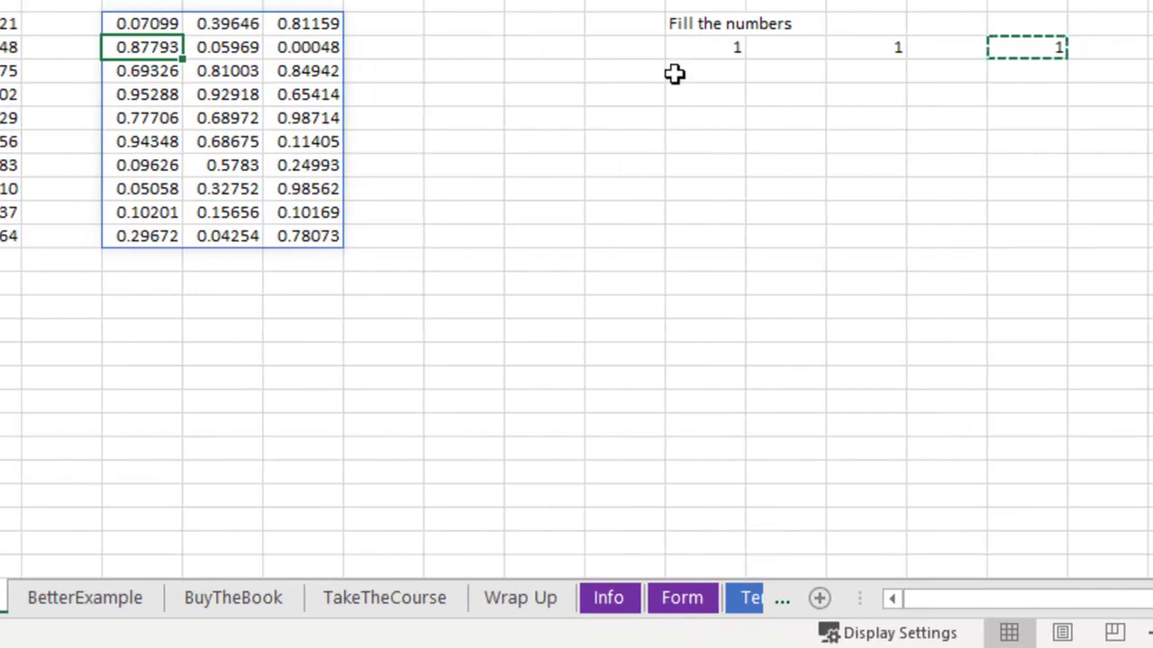
Fill the 1 in M4, below the Fill the numbers heading, down to M14 as plain copies.
click(706, 47)
drag(744, 59, 741, 294)
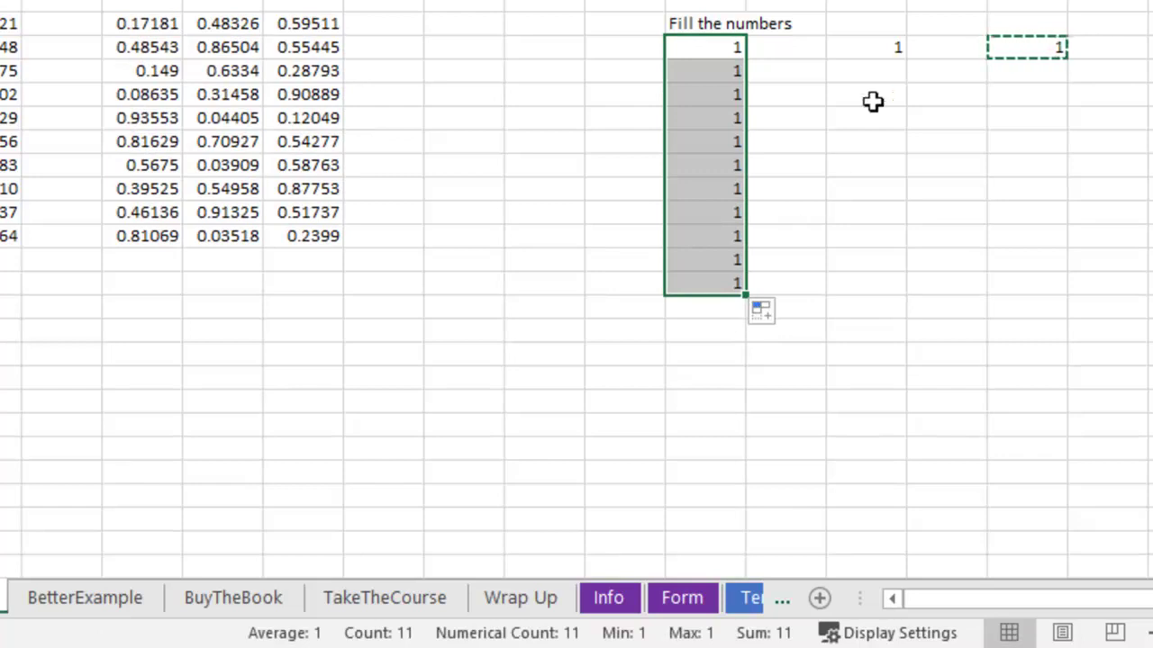
Fill O4, and Q4 together with the blank cell beside it, down to row 14 as series from 1 to 11.
click(881, 47)
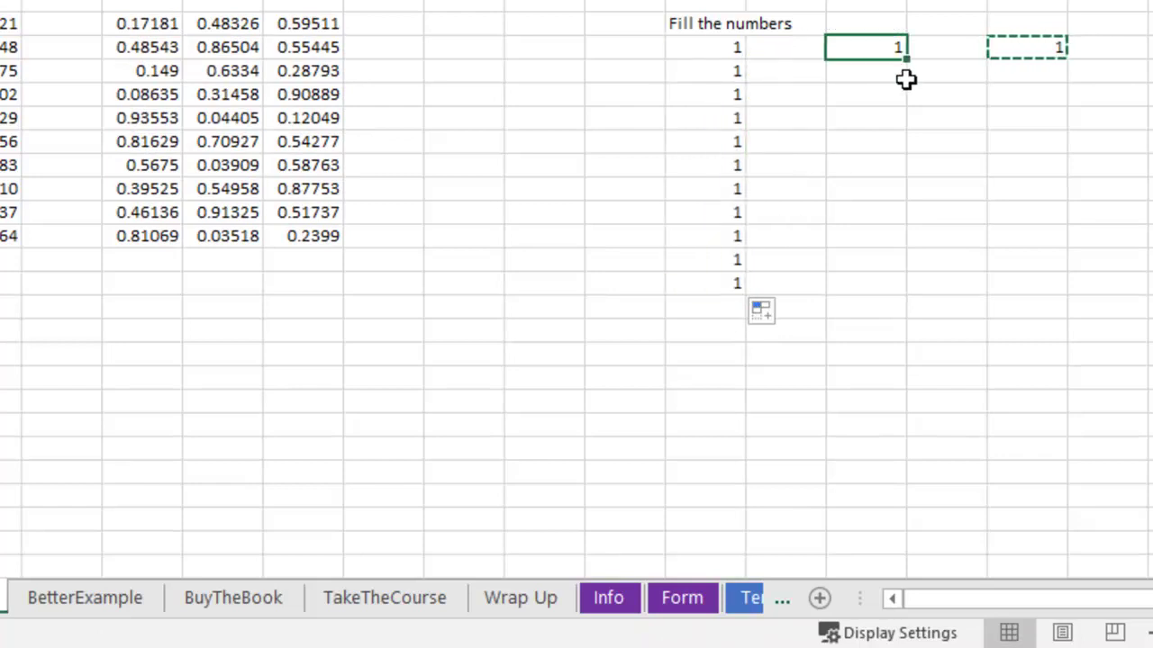
drag(908, 61, 913, 288)
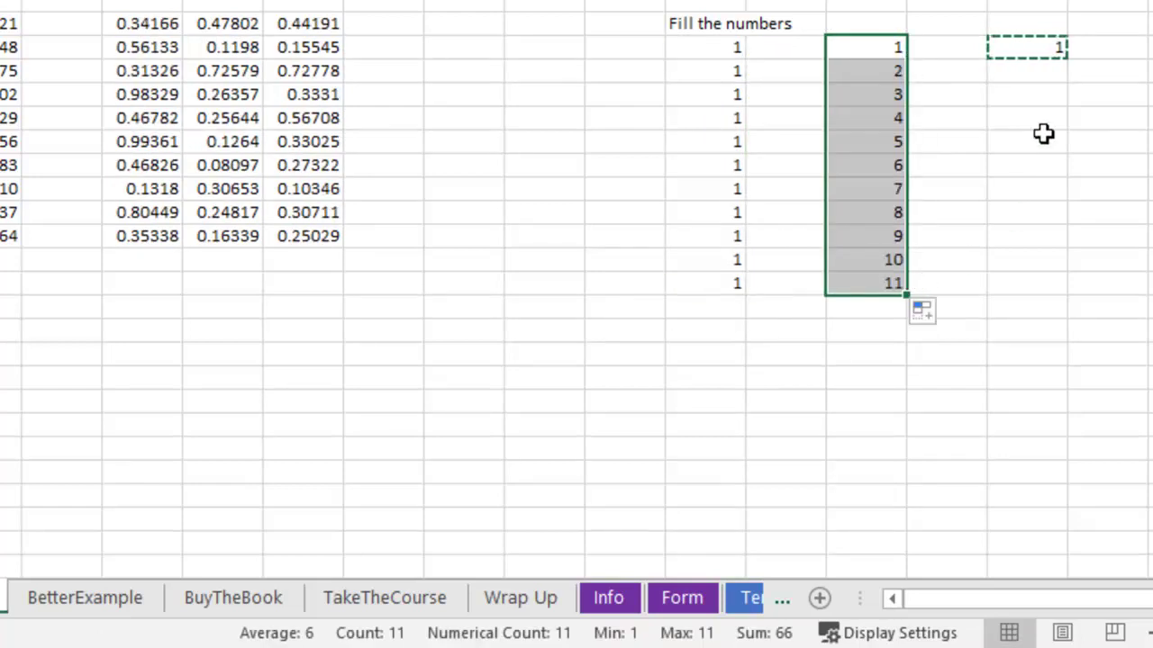
click(1044, 48)
drag(1046, 47, 1132, 301)
Enter =S4+1 in cell S5 and fill the formula down column S.
scroll(1138, 300, right, 2)
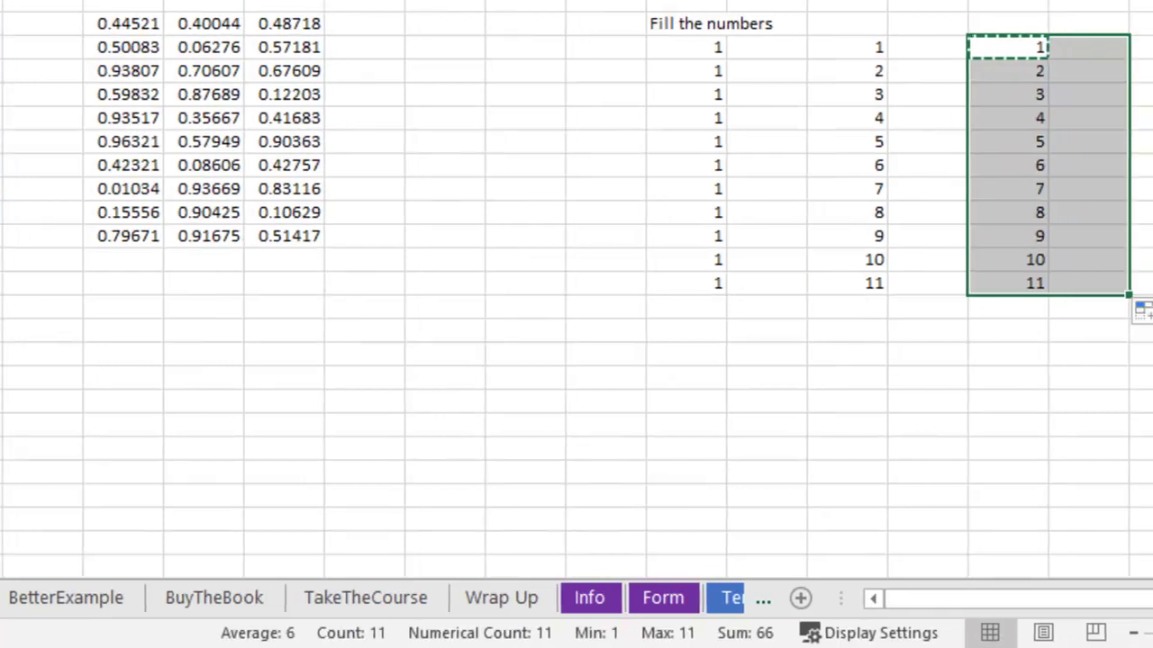
click(1072, 72)
text(=)
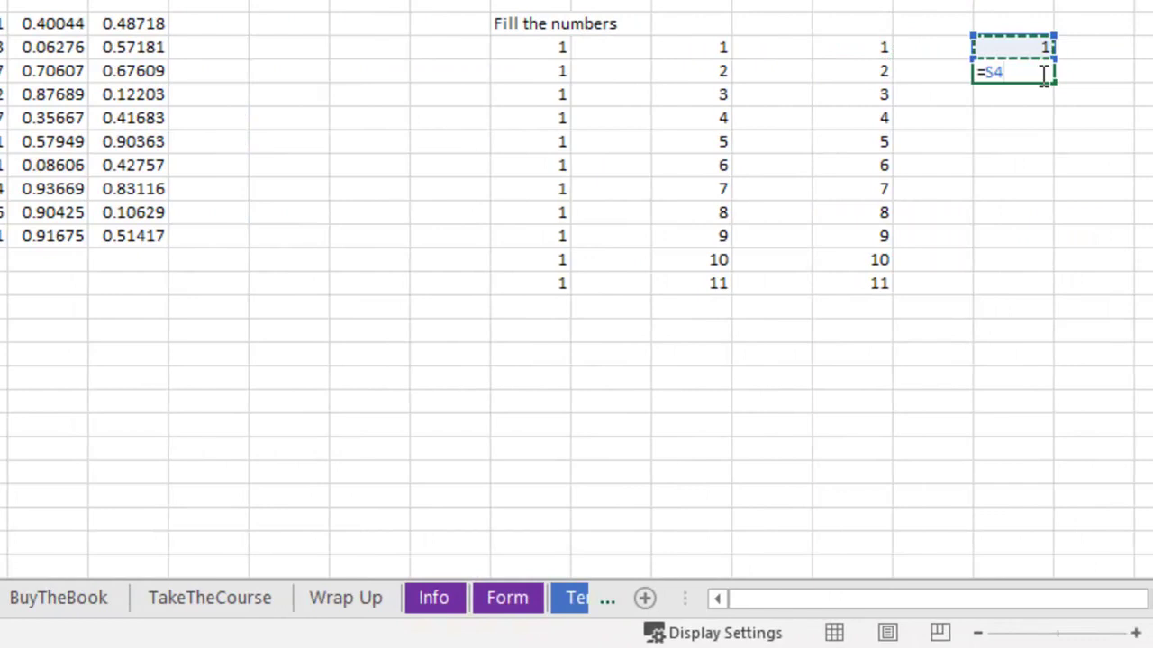
text(S4+1)
key(Return)
click(1042, 75)
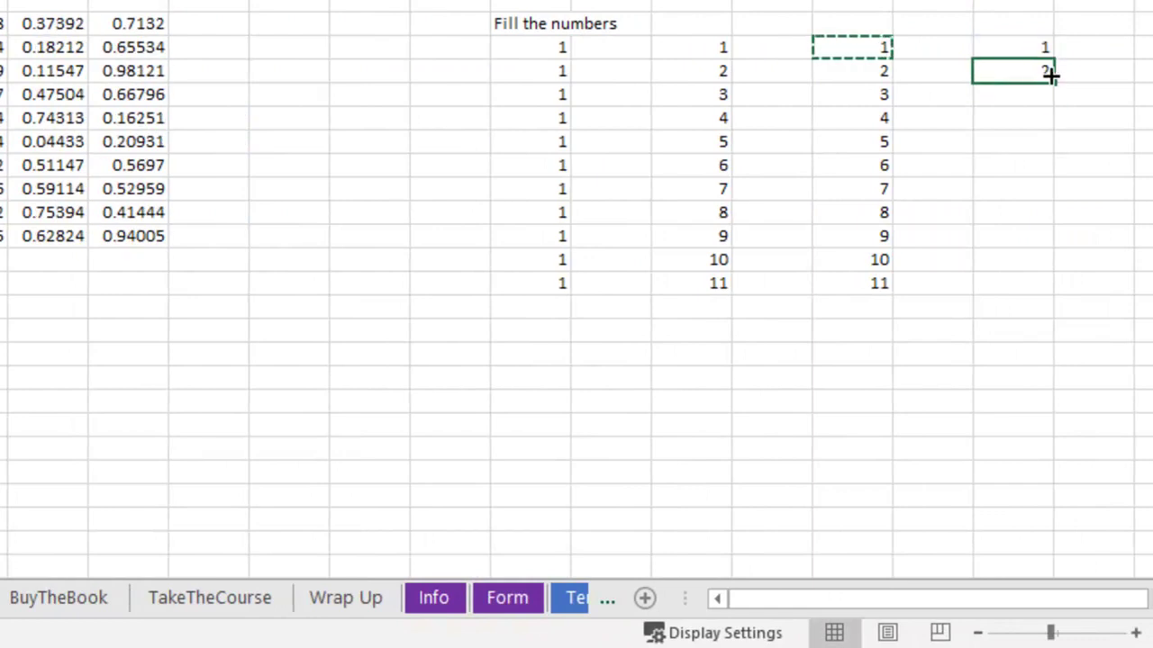
drag(1054, 81, 1052, 315)
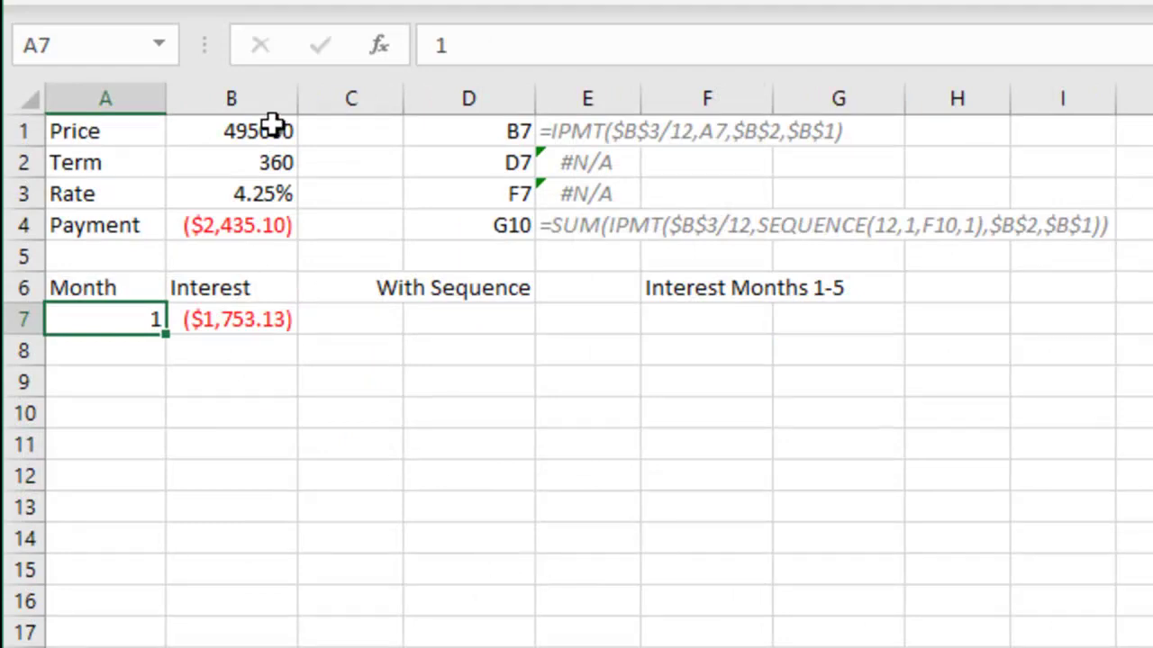
Examine the loan term, rate and payment formula in B2:B4 and the period argument of the IPMT formula in B7.
click(275, 160)
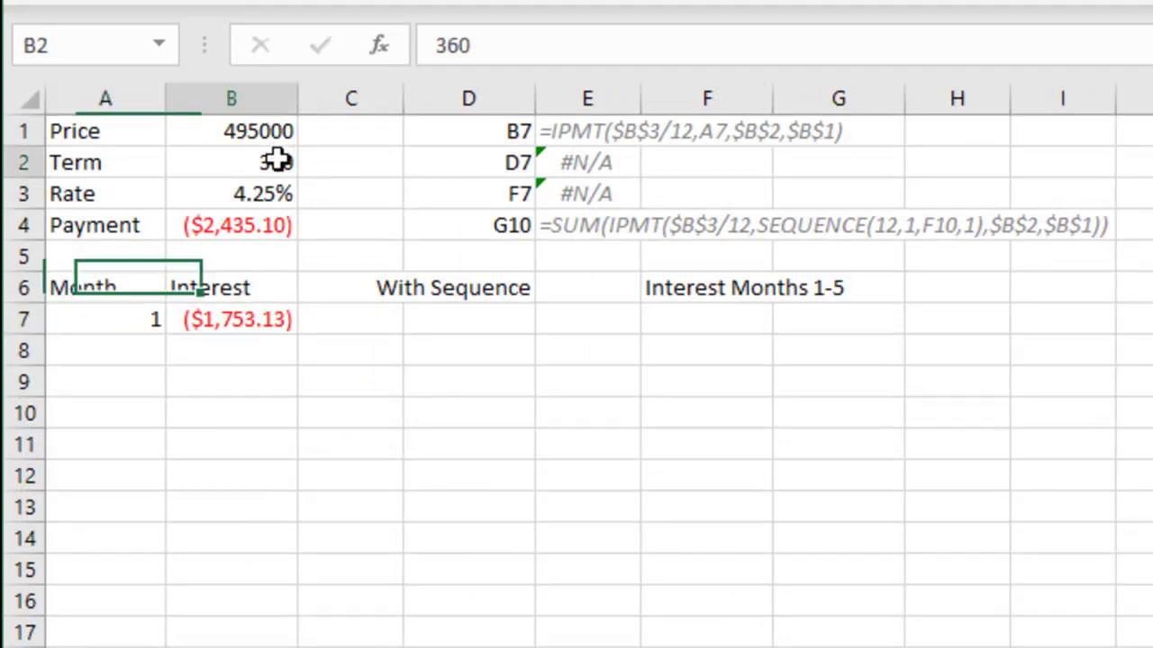
click(279, 198)
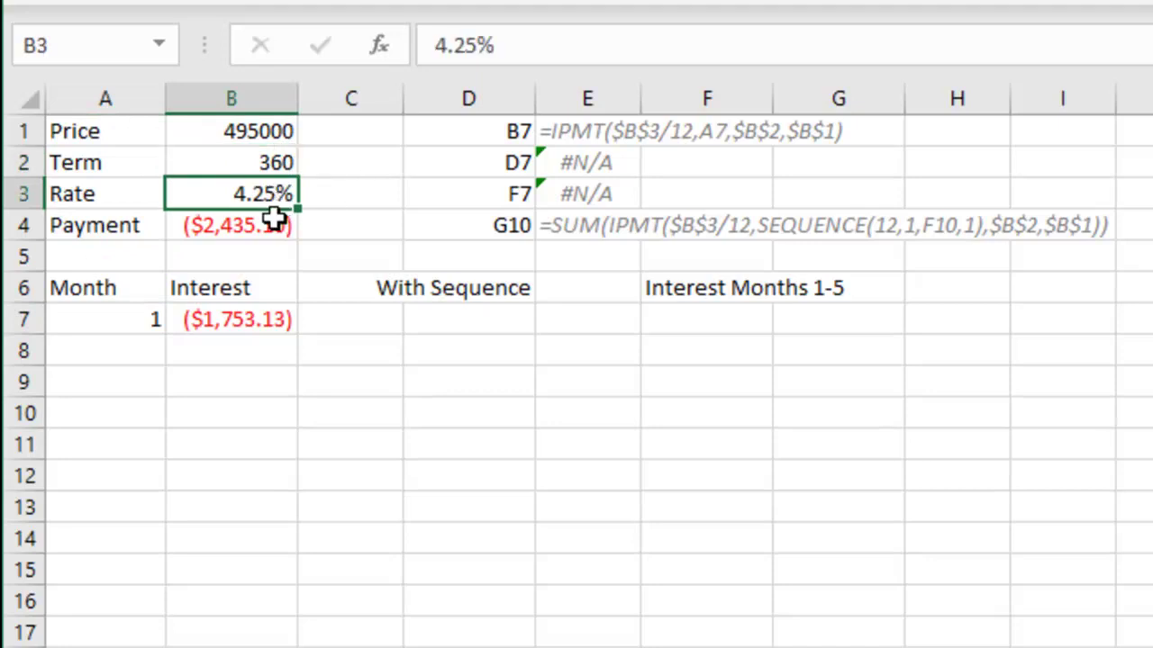
click(231, 226)
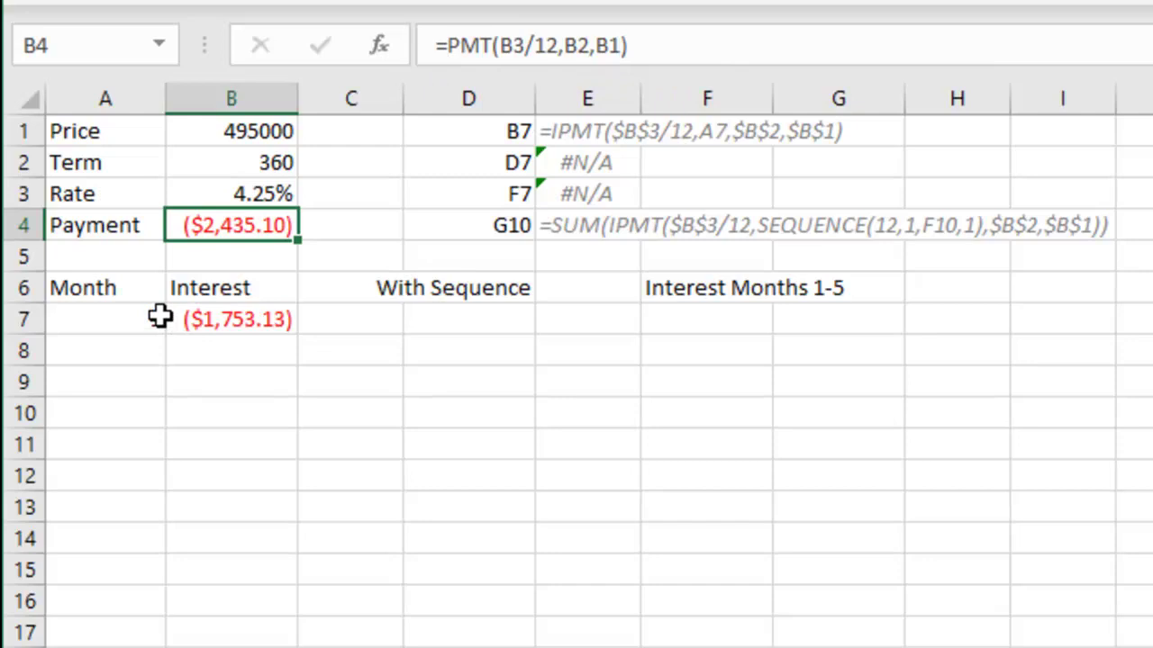
click(259, 323)
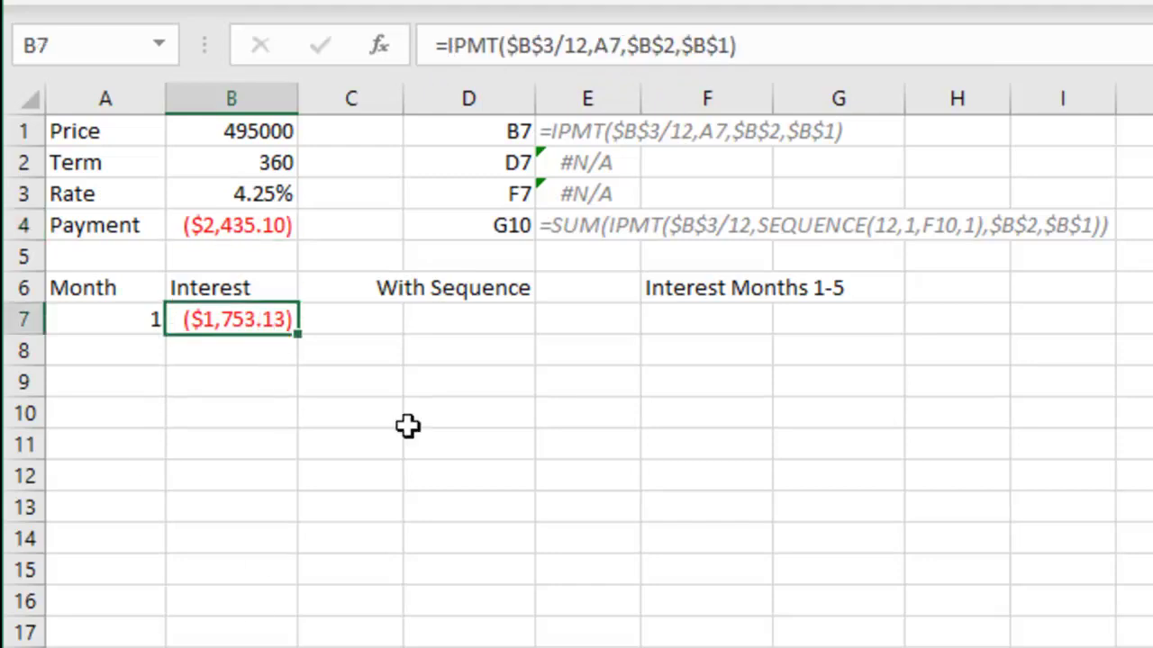
key(F2)
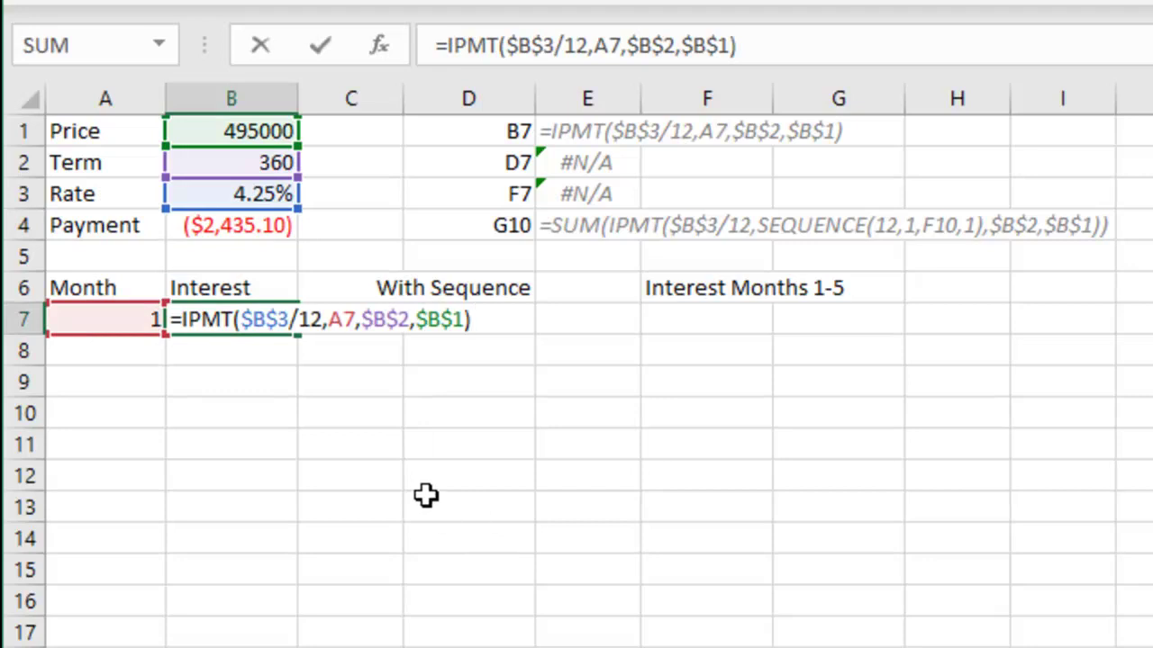
click(342, 322)
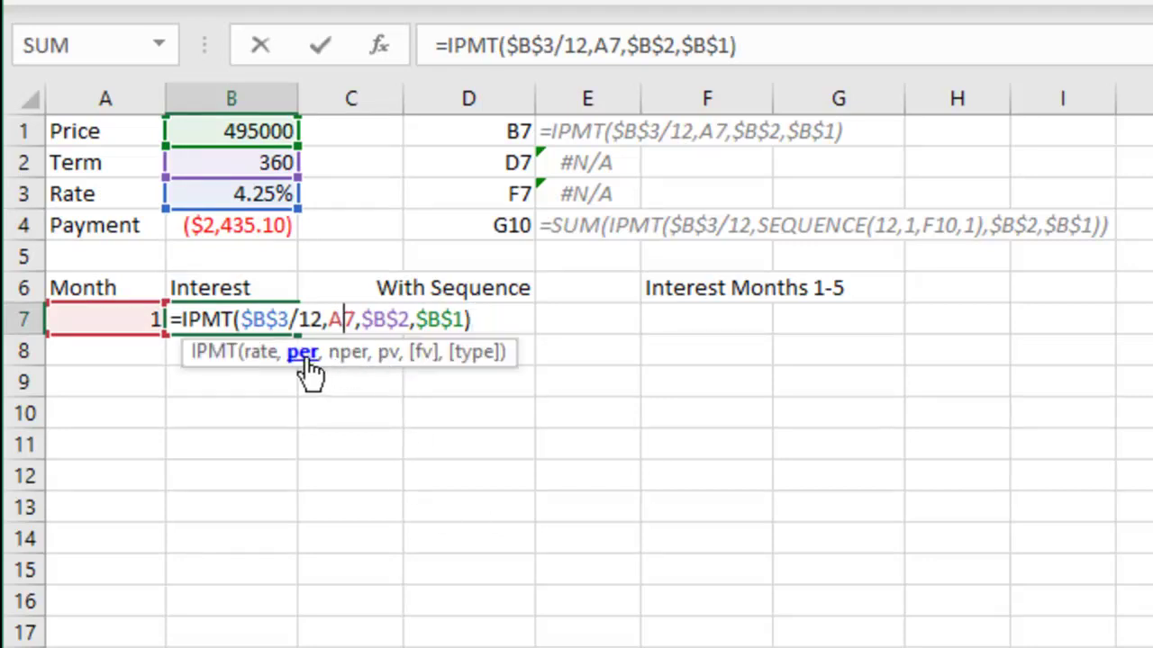
key(Escape)
Fill the month numbers 1 to 5 down A7:A11 and the IPMT interest formula down B7:B11.
click(124, 323)
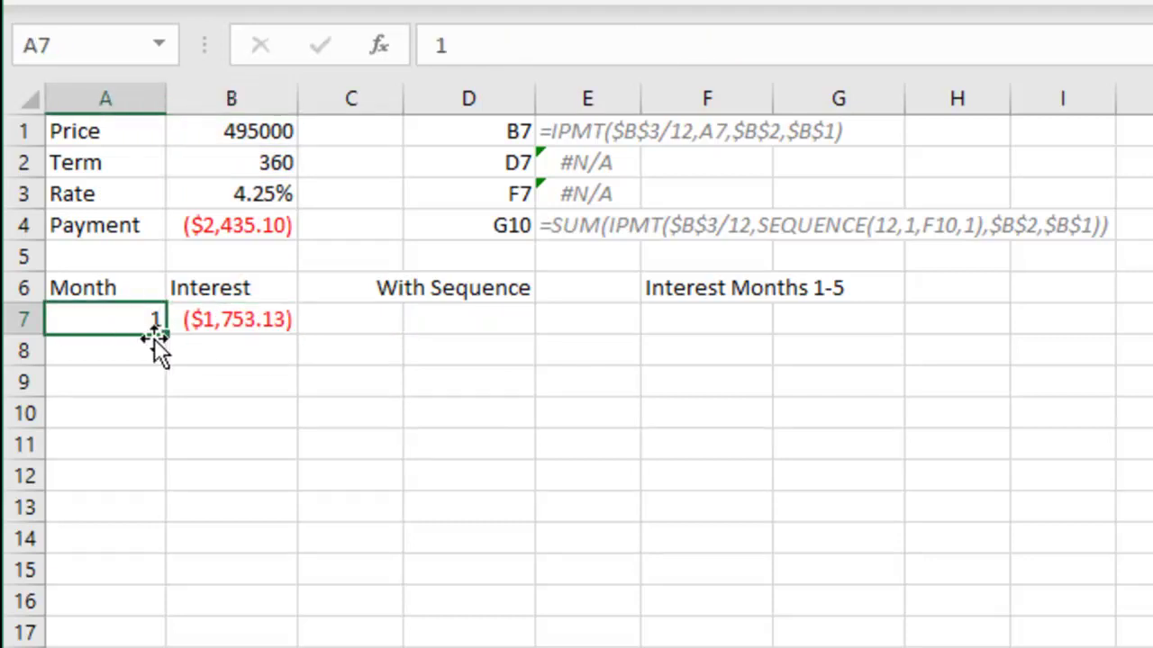
drag(164, 342, 158, 450)
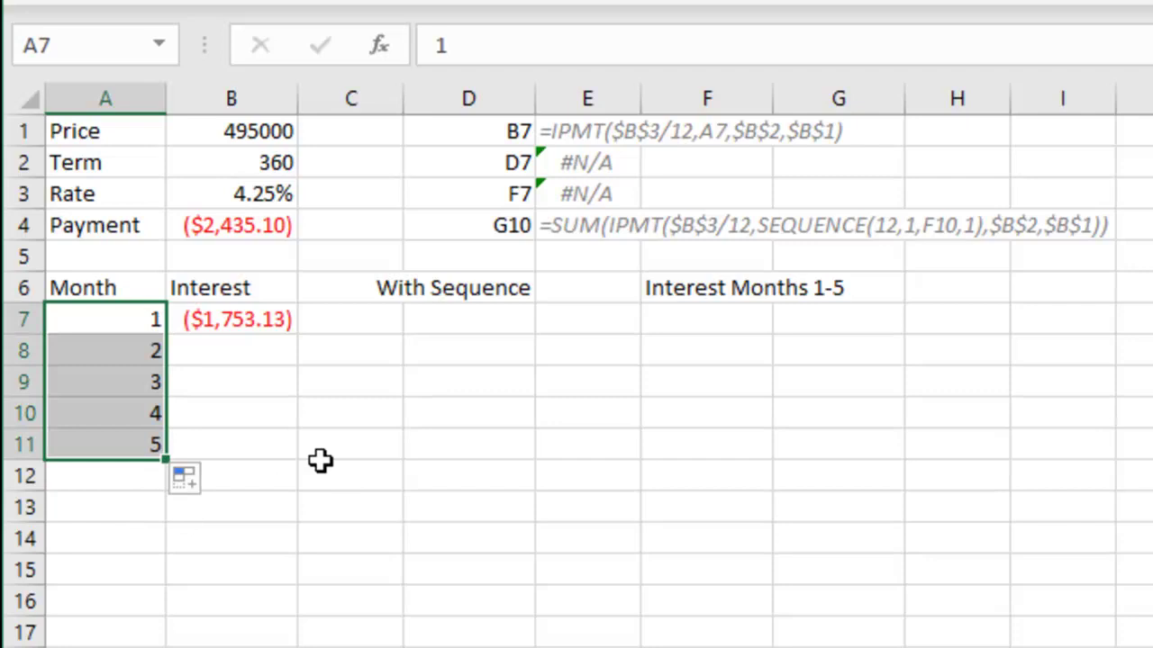
click(275, 336)
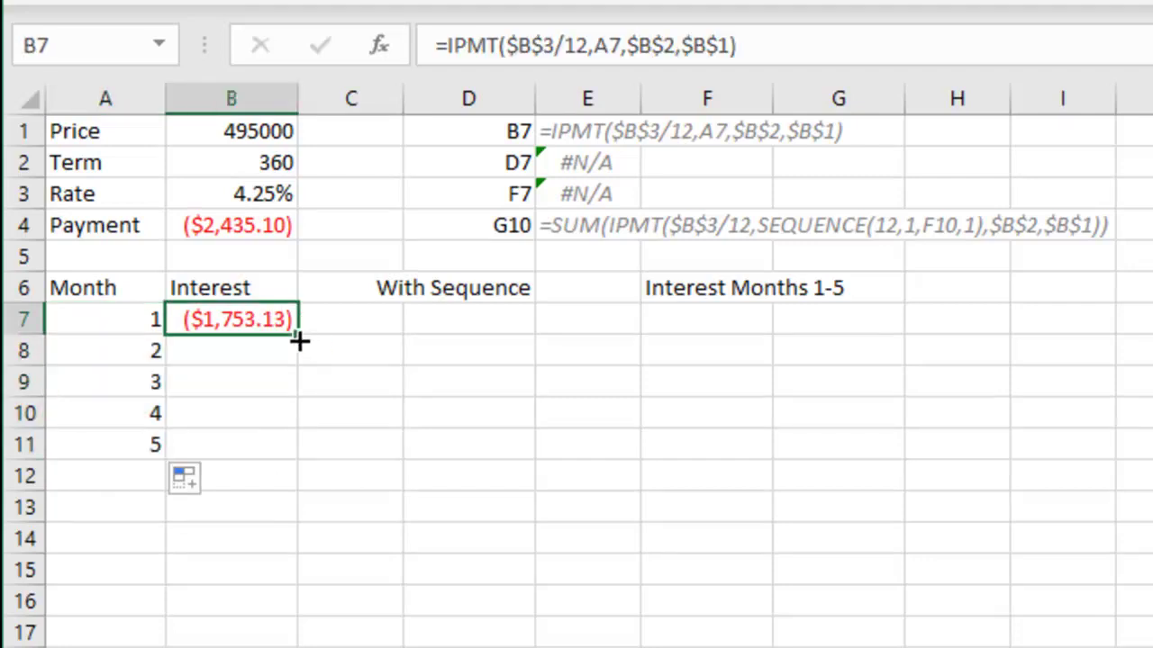
drag(298, 335, 288, 450)
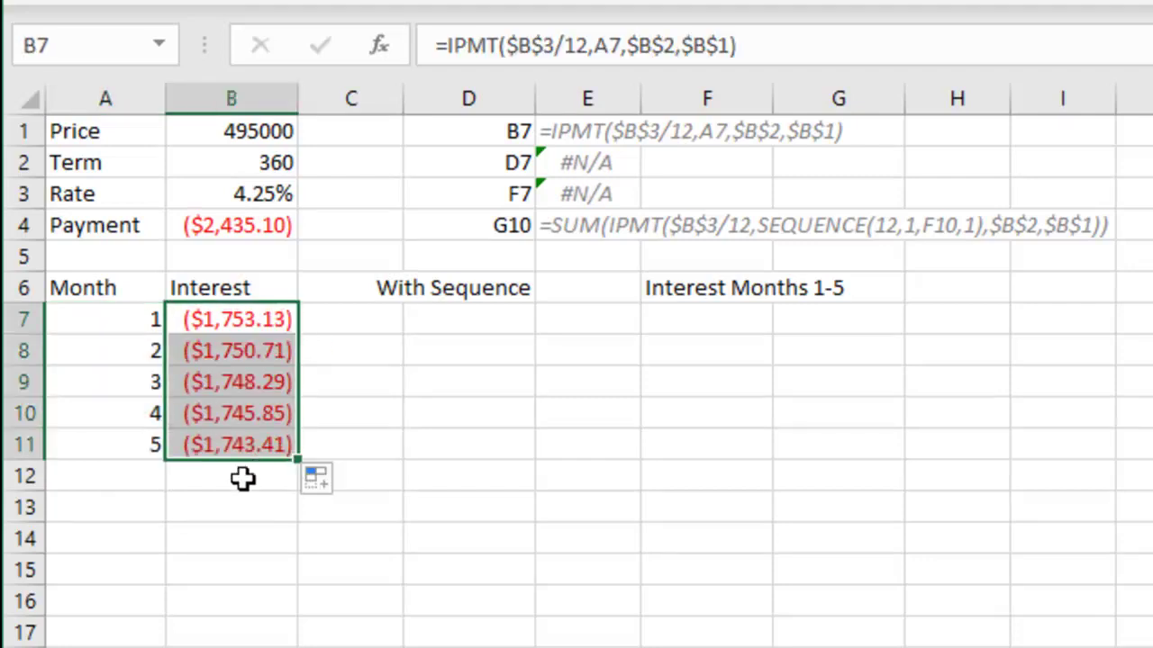
Total the five interest amounts in cell B12 with =SUM(B7:B11).
click(243, 479)
key(alt+equal)
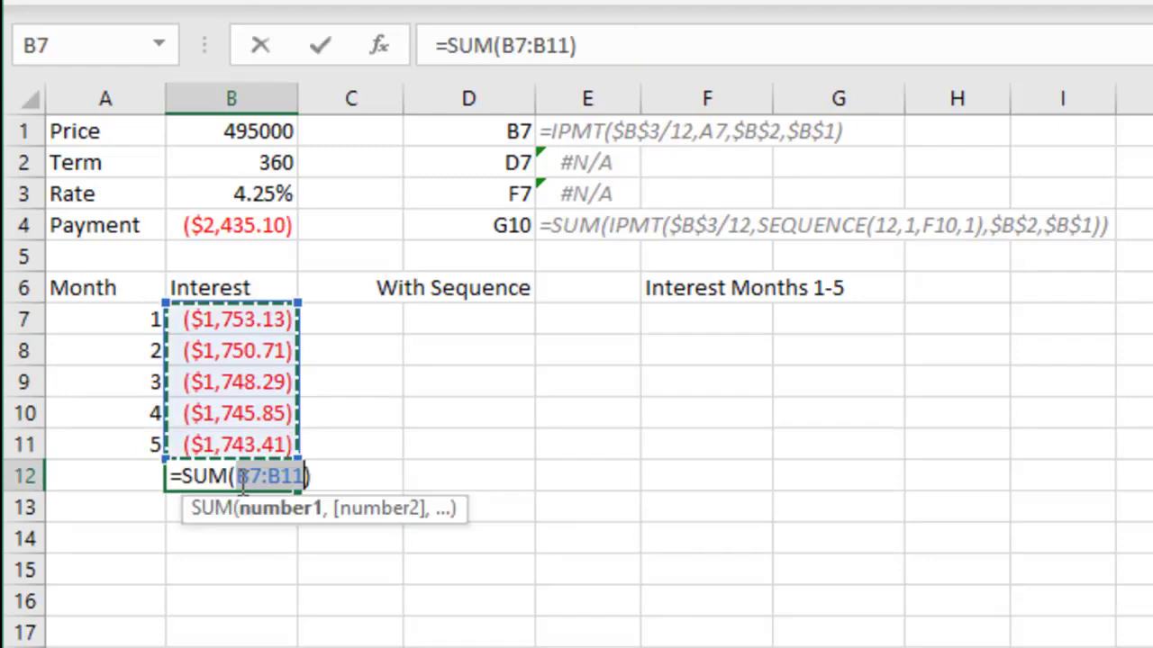
key(Return)
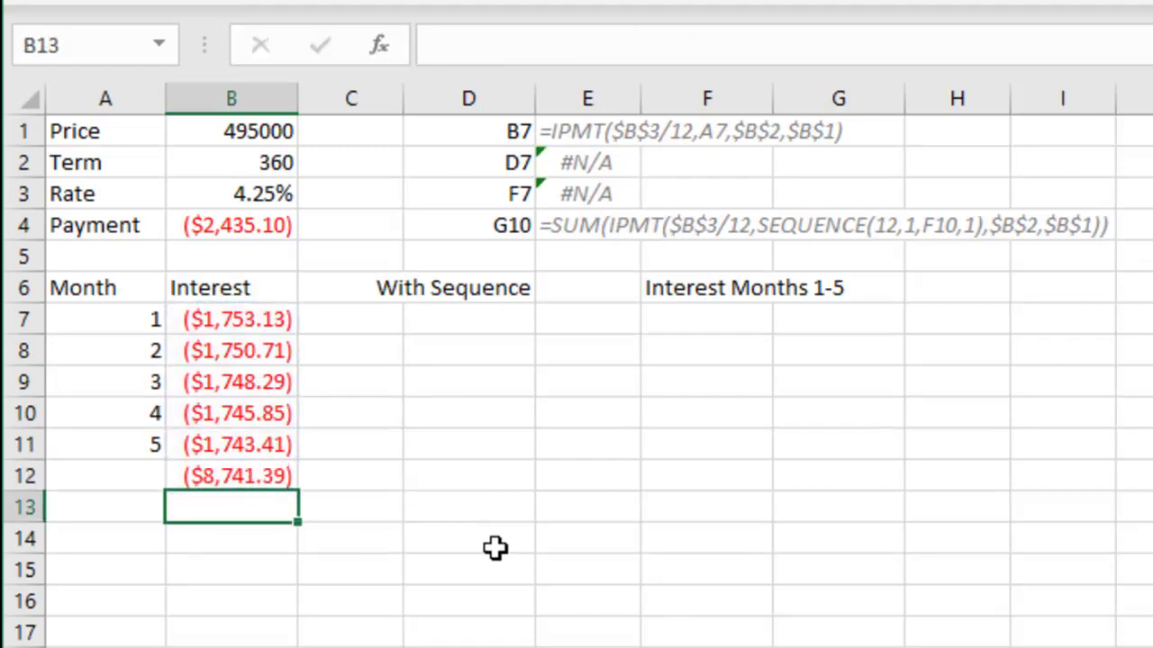
Copy the IPMT formula text from B7 into cell D7 below the With Sequence heading, keeping its references unchanged.
click(250, 323)
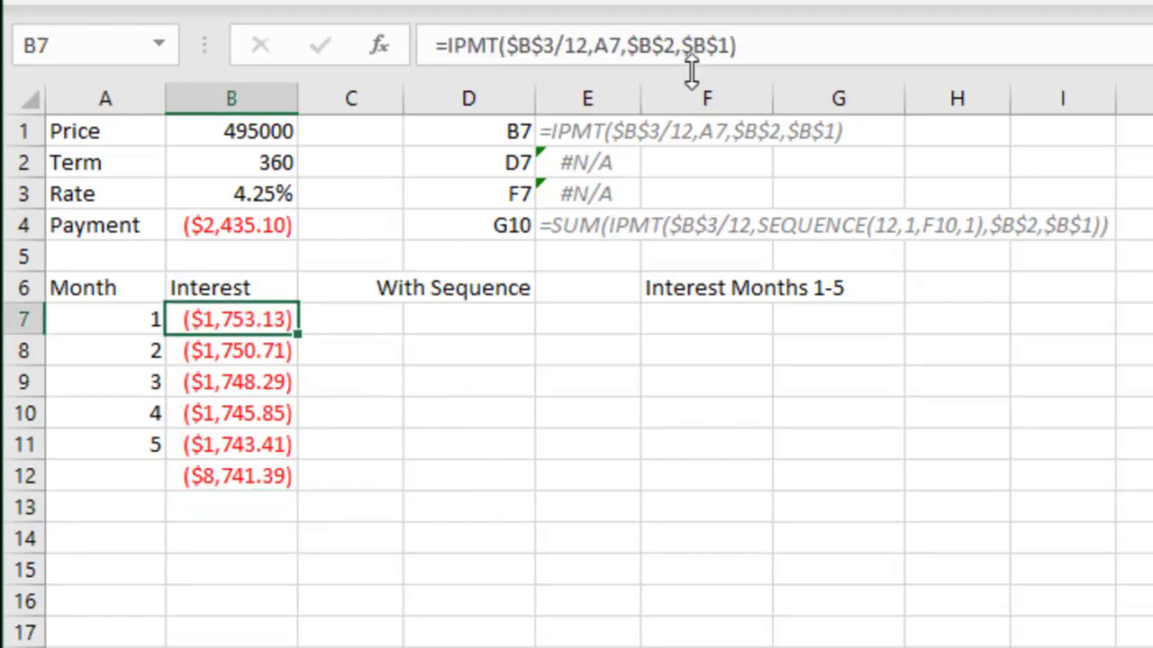
drag(754, 45, 426, 45)
key(ctrl+c)
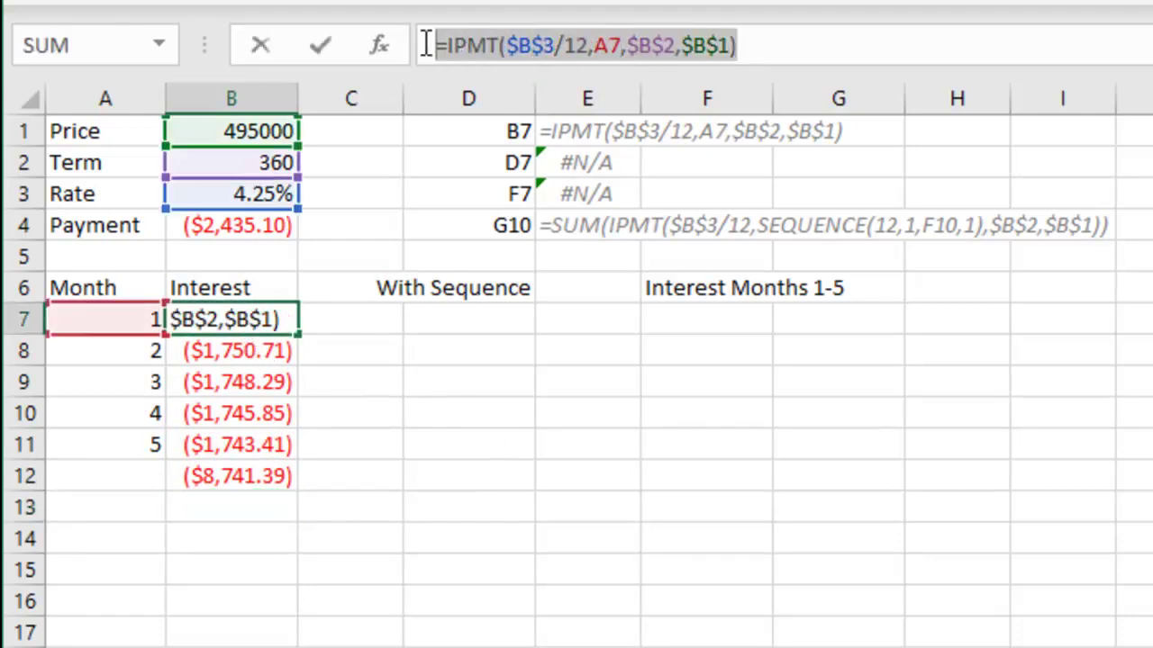
key(Escape)
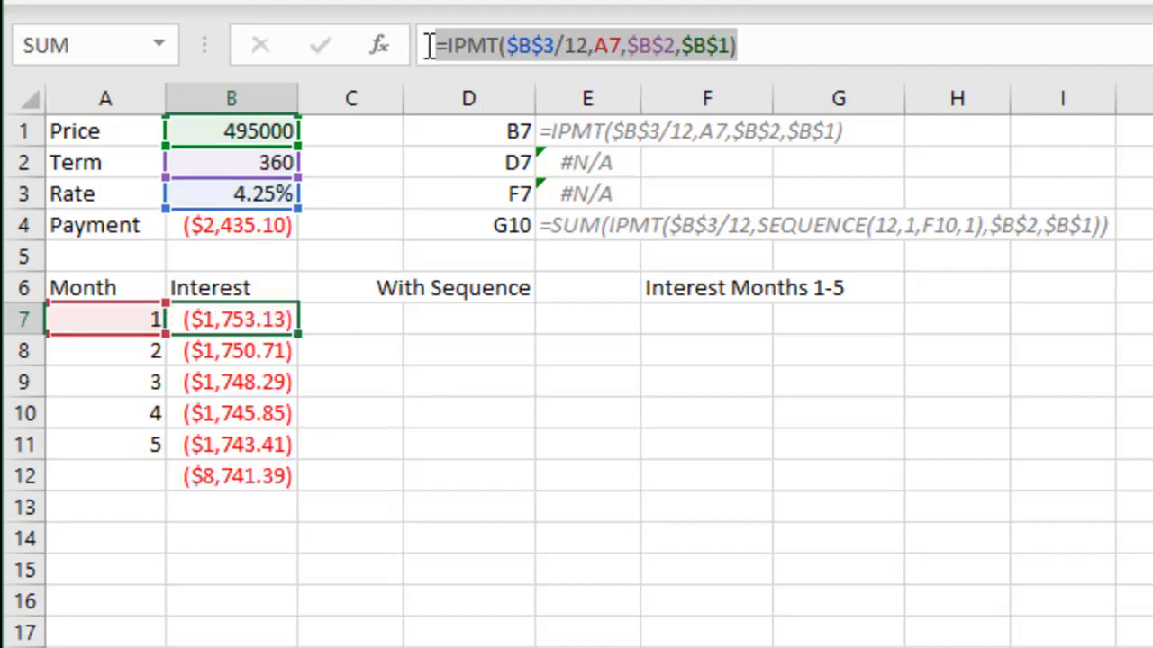
click(509, 310)
double_click(510, 310)
key(ctrl+v)
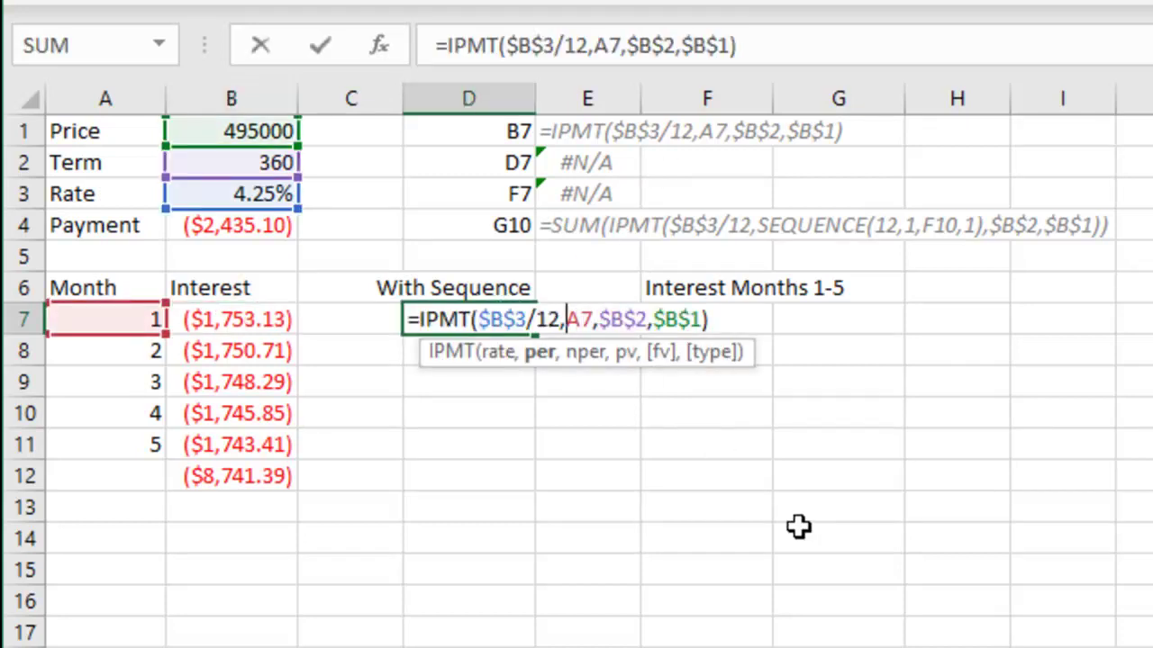
Replace the A7 period argument in D7's formula with SEQUENCE(5) and enter =IPMT($B$3/12,SEQUENCE(5),$B$2,$B$1).
key(Delete)
key(Delete)
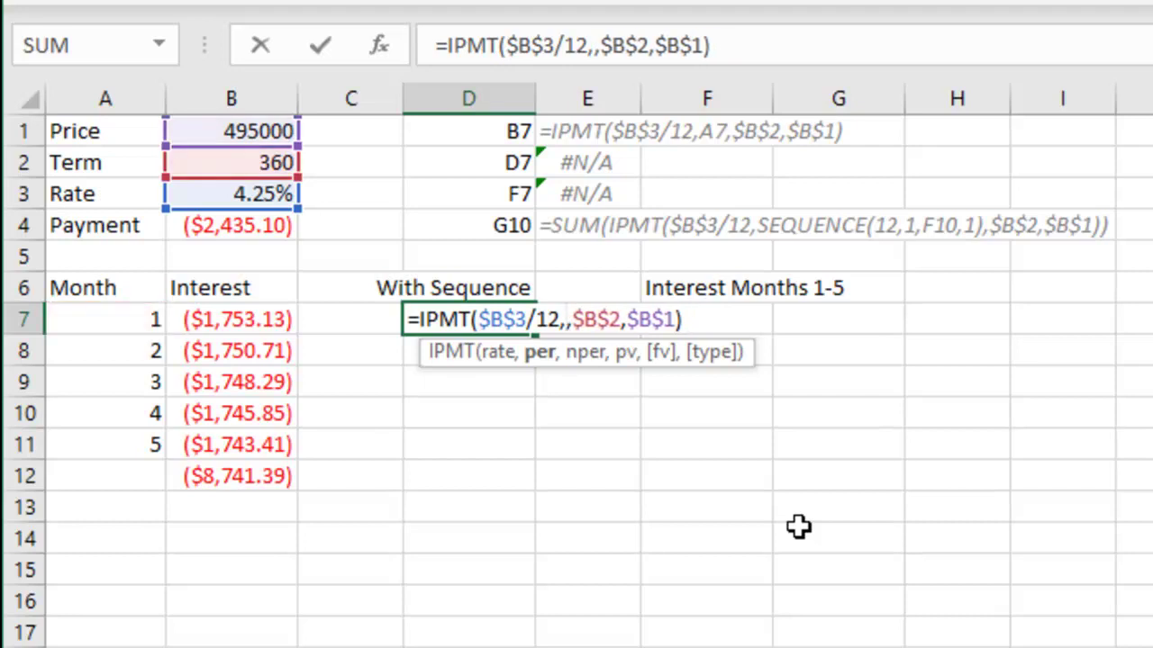
text(SEQUEN)
key(Tab)
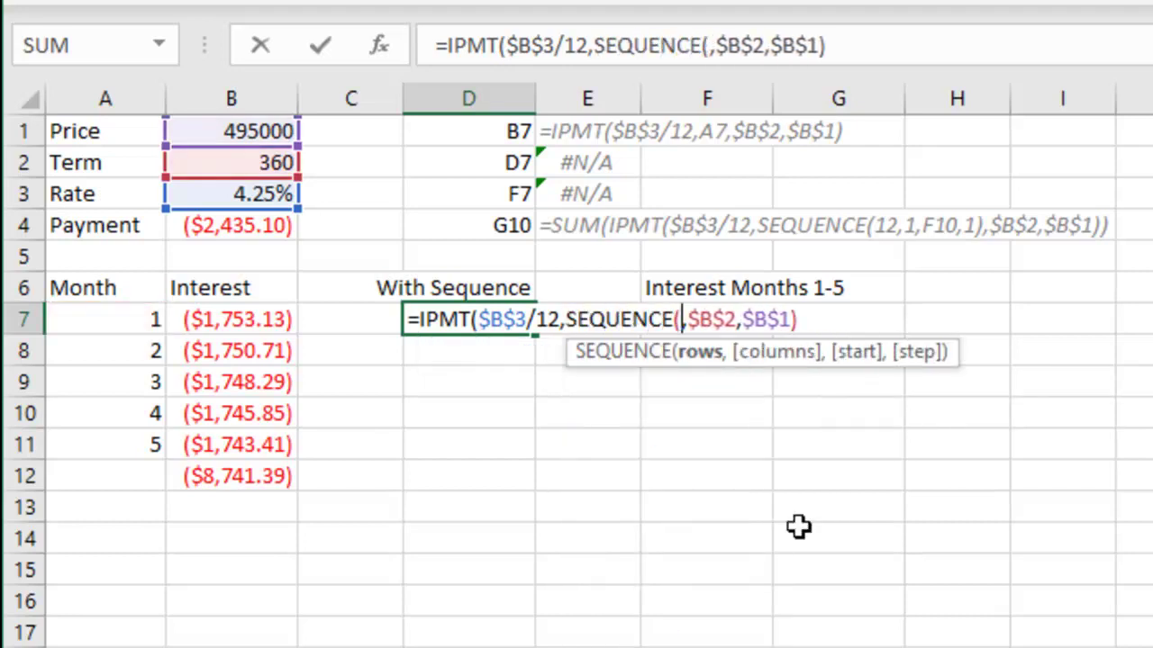
text(5)
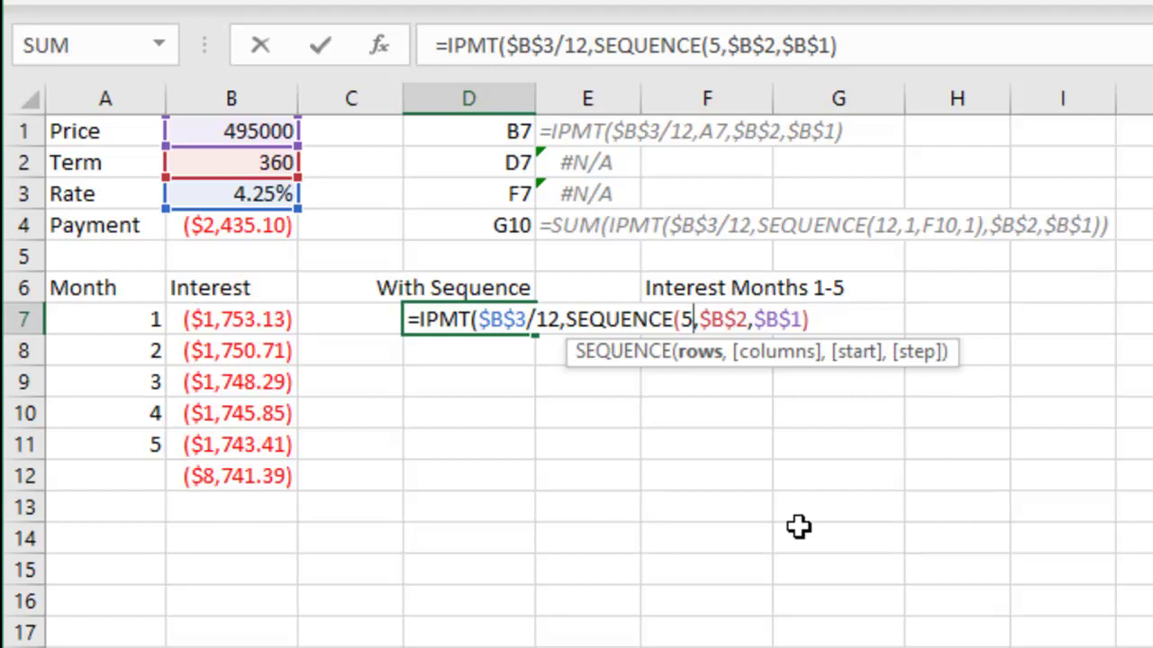
text())
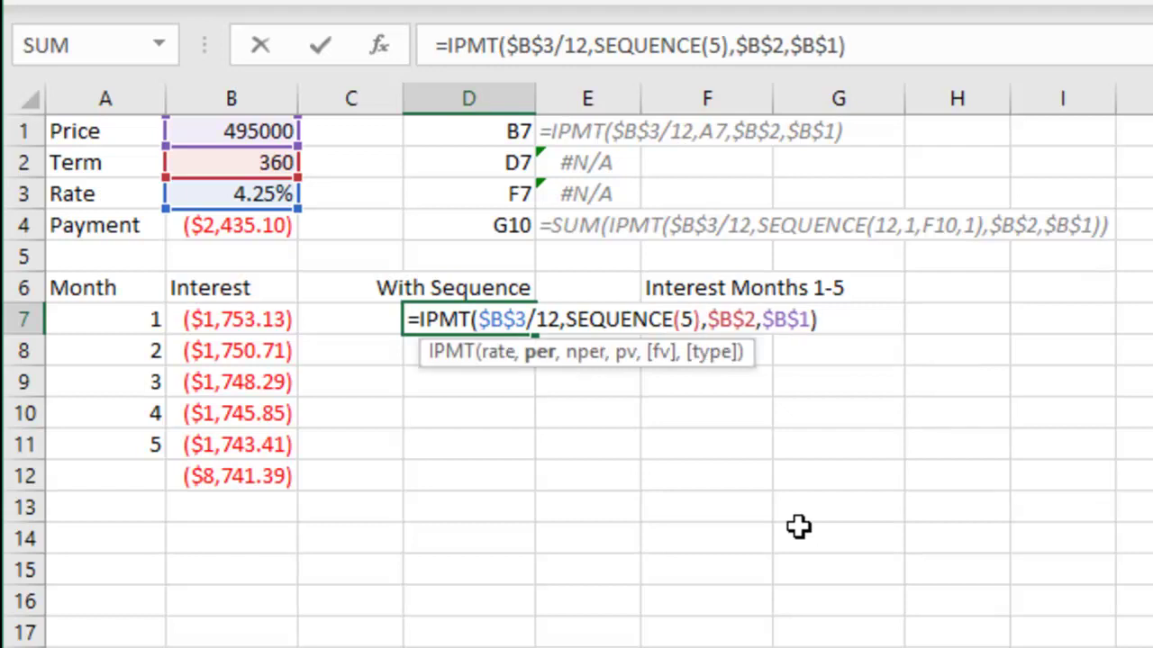
key(Return)
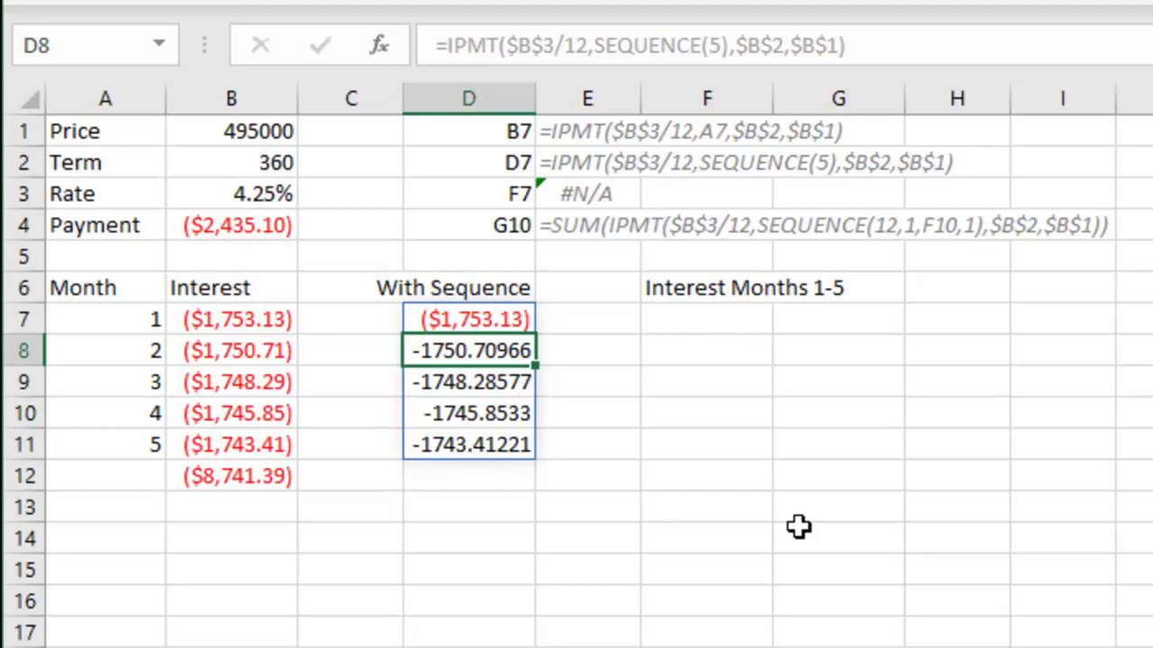
Enter =SUM(IPMT($B$3/12,SEQUENCE(5),$B$2,$B$1)) in F7 to total the interest for months 1-5.
double_click(690, 320)
text(=IPMT($B$3/12,SEQUENCE(5),$B$2,$B$1))
click(656, 320)
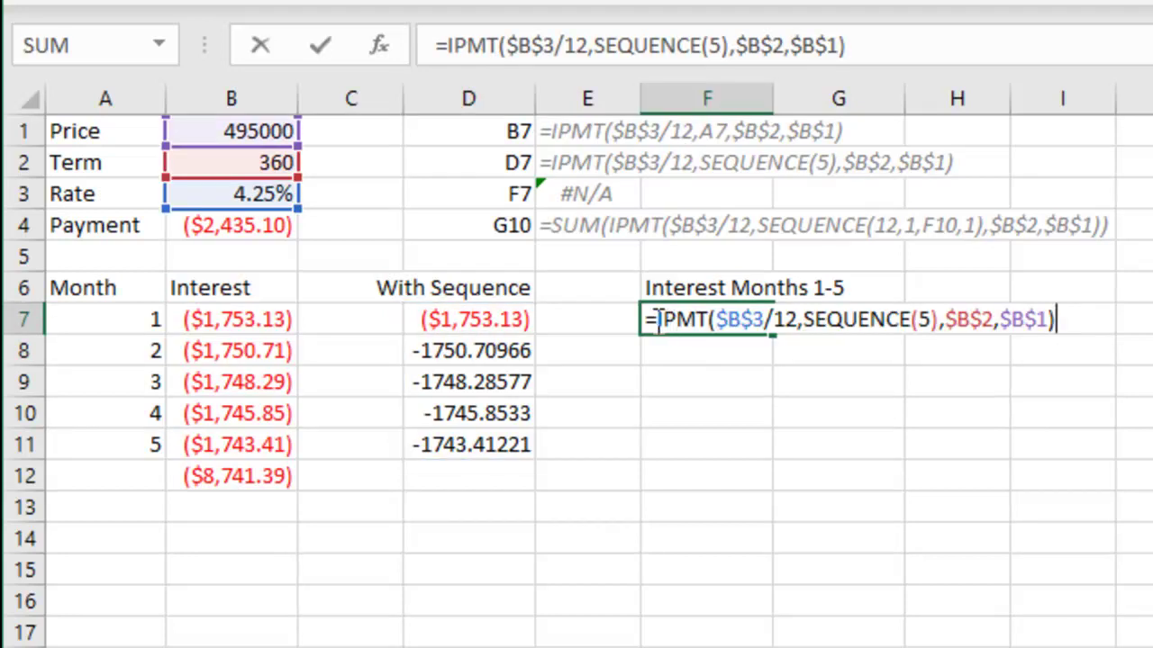
text(SUM()
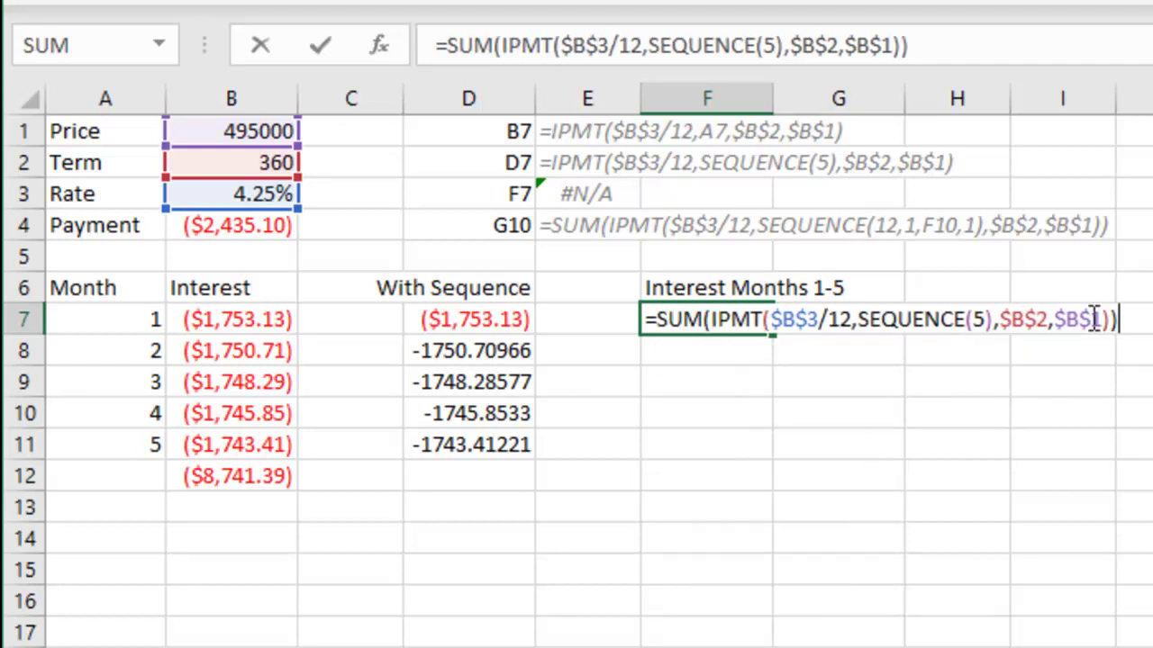
key(Return)
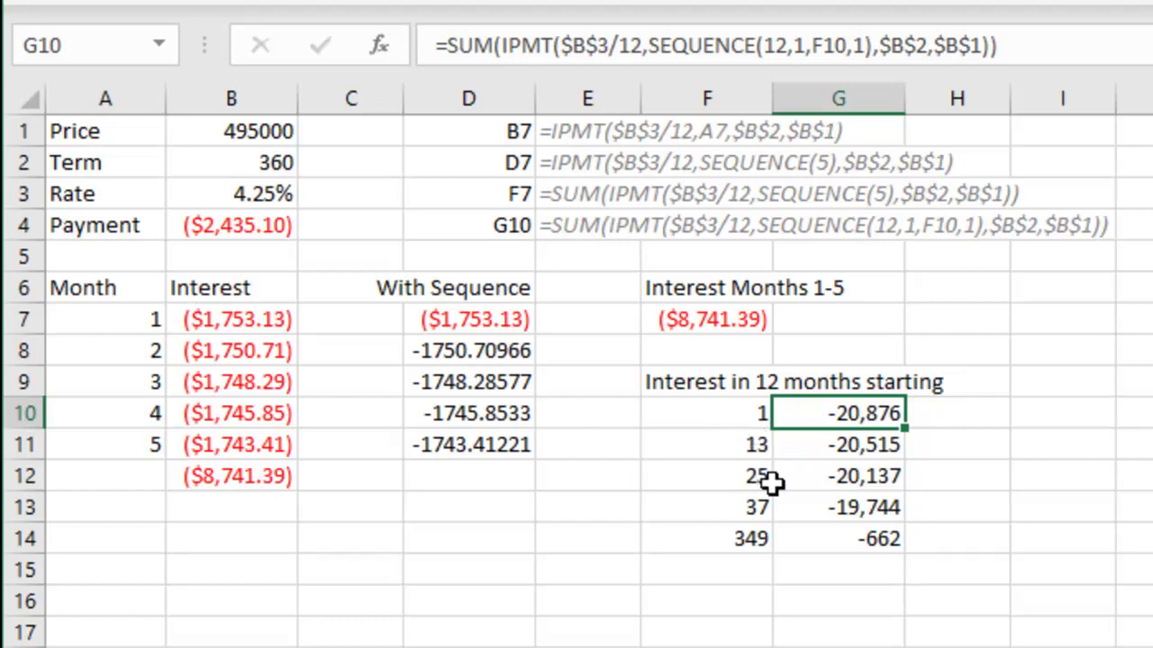
Examine the SUM, IPMT and SEQUENCE formula in G10 that totals interest for 12 months from the starting month in F10.
key(F2)
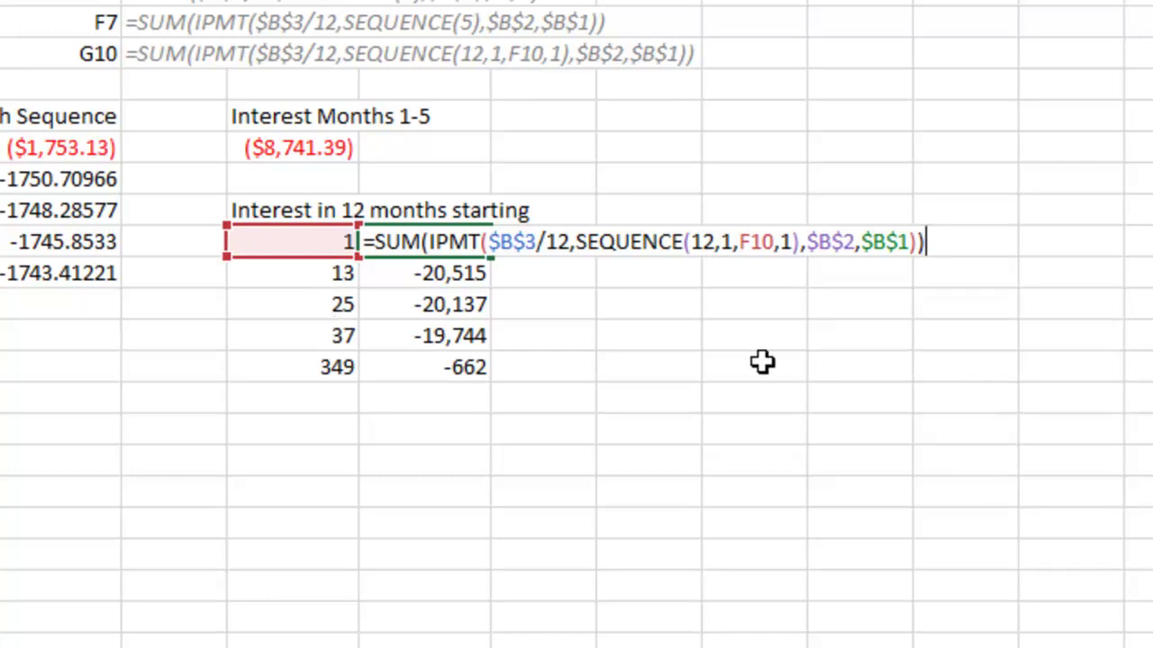
key(Return)
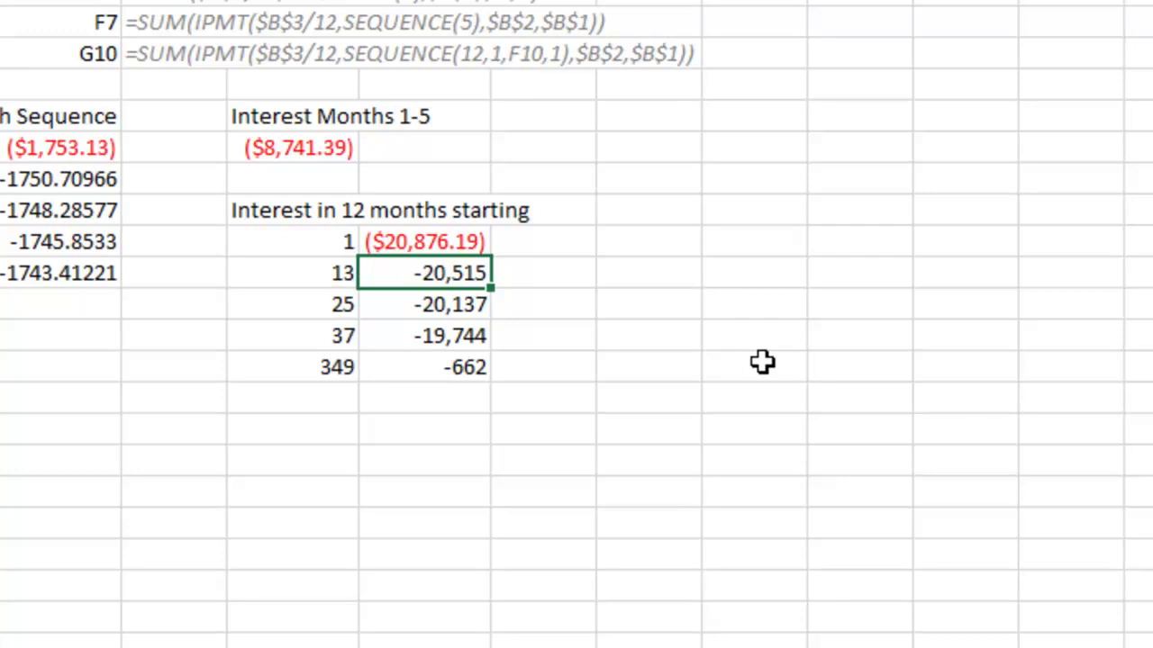